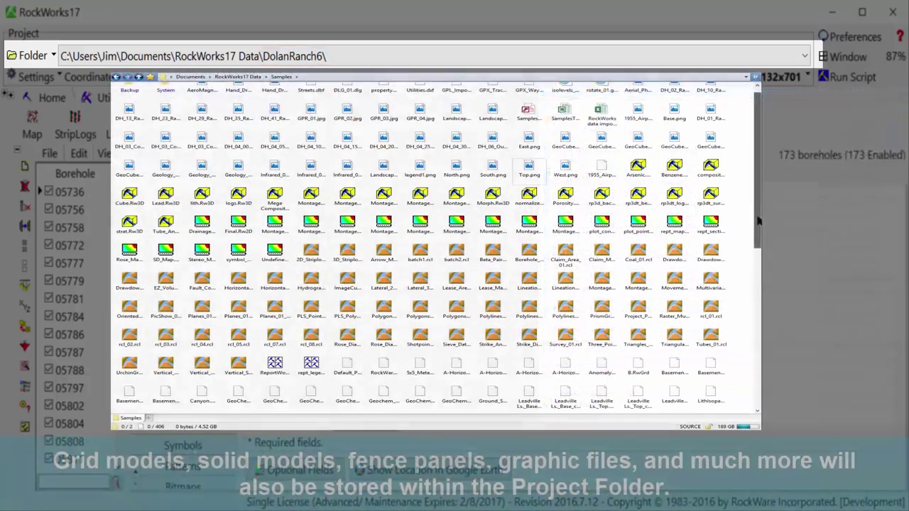
Drag down in the project panel while moving to the DolanRanch6 borehole data.
drag(758, 226, 757, 381)
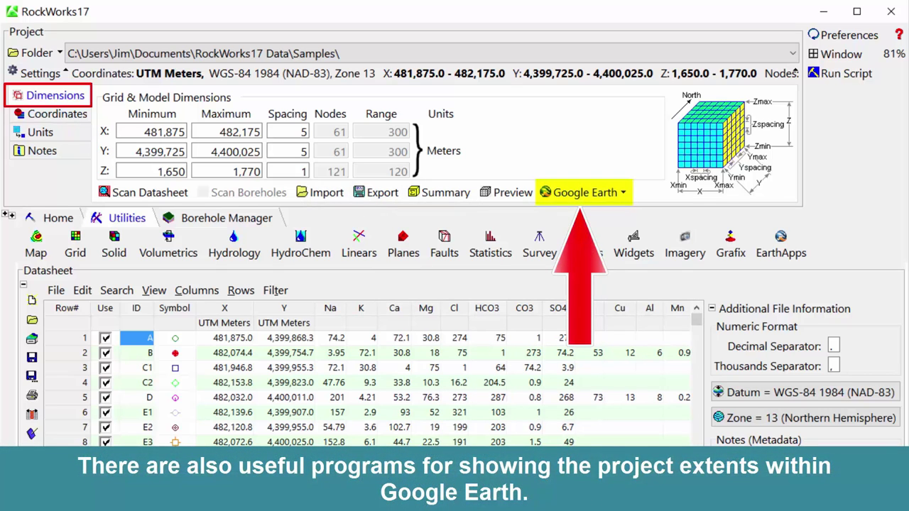
Bring up the Coordinates settings, showing UTM zone 13 on the WGS-84 1984 datum.
click(56, 114)
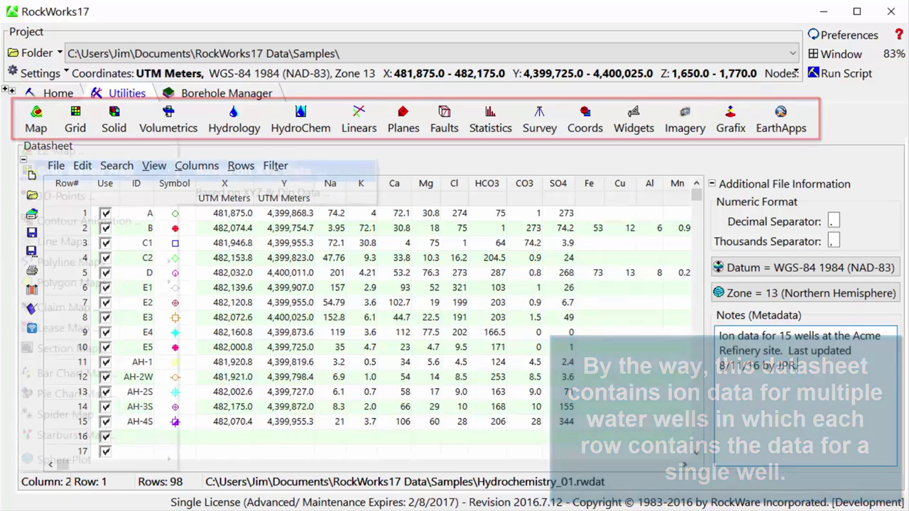
Make a grid-based contour map of Ca from XYZ data, then a pie chart map including HCO3 and CO3.
click(36, 120)
mouse_move(85, 170)
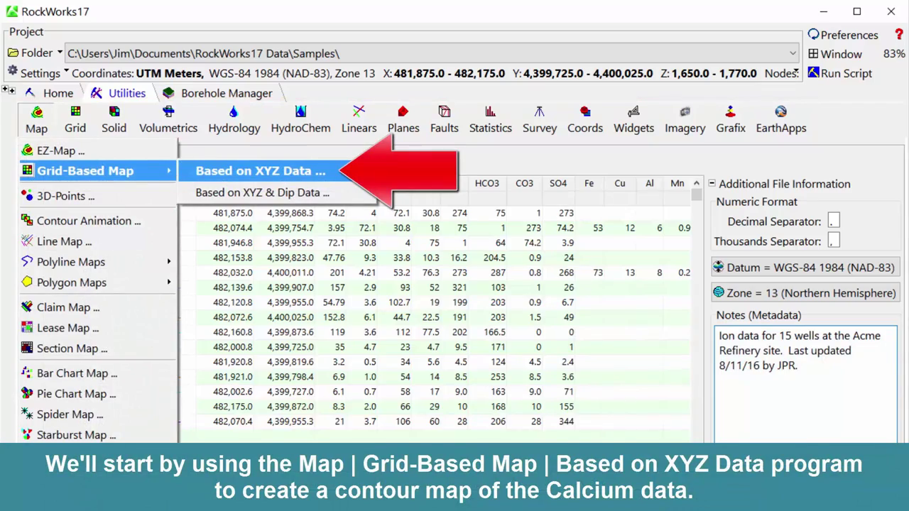
click(260, 170)
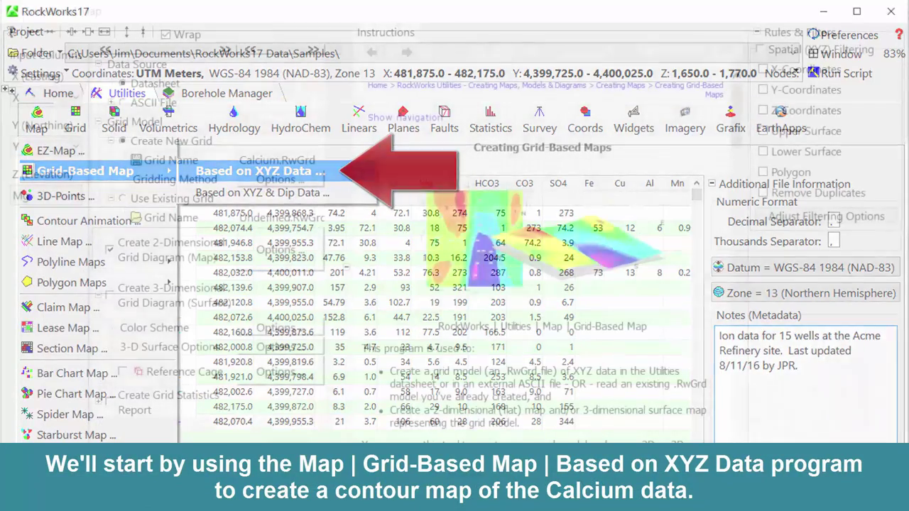
click(74, 195)
scroll(74, 219, up, 3)
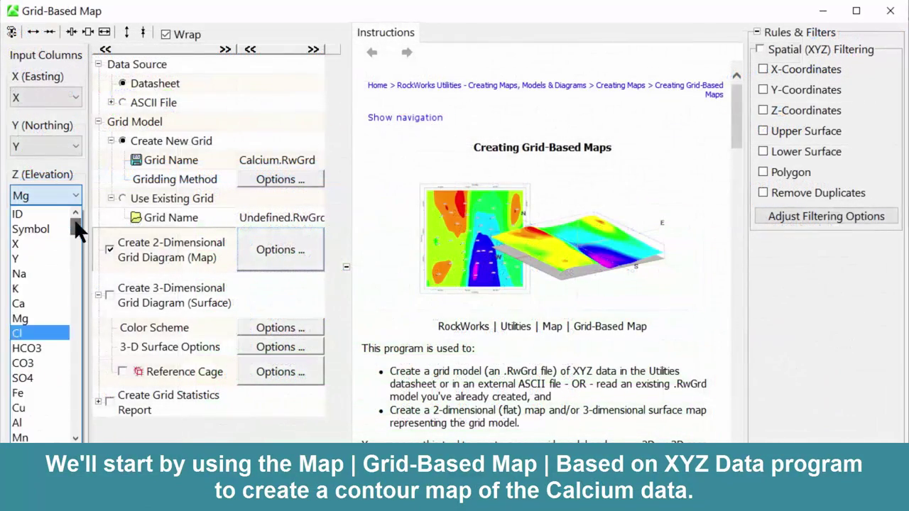
click(29, 304)
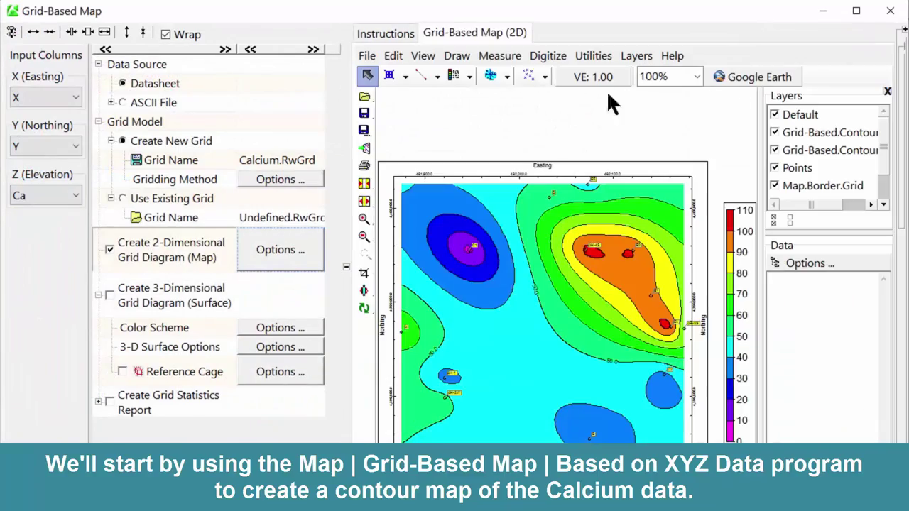
click(346, 267)
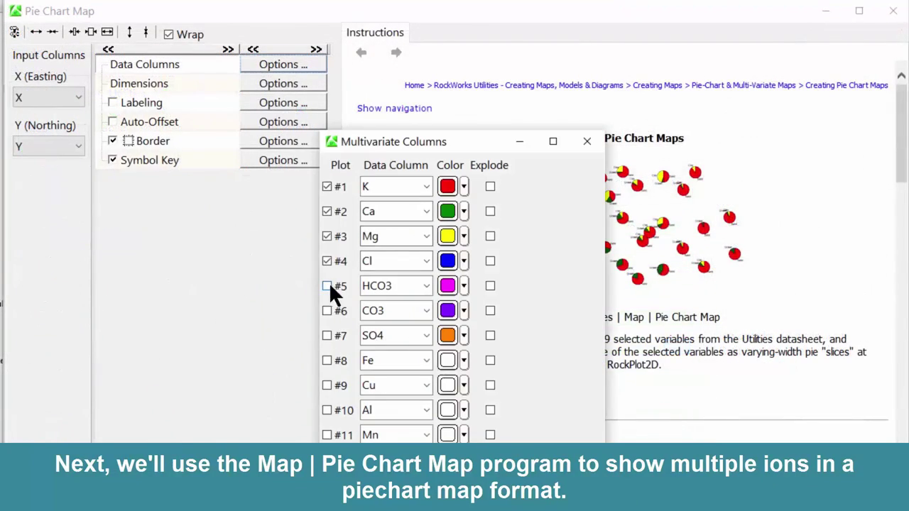
click(327, 286)
click(327, 310)
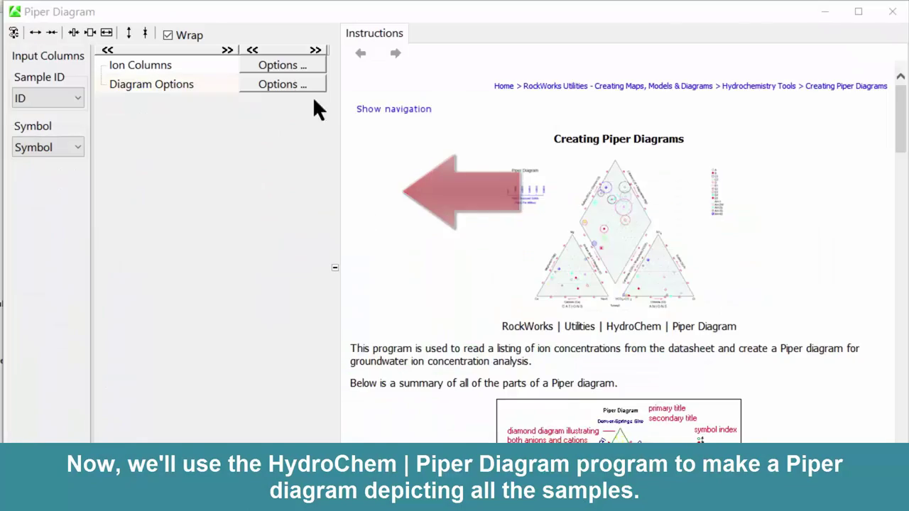
Generate a Piper diagram, then a Stiff map with the Stiff diagram options confirmed.
click(290, 68)
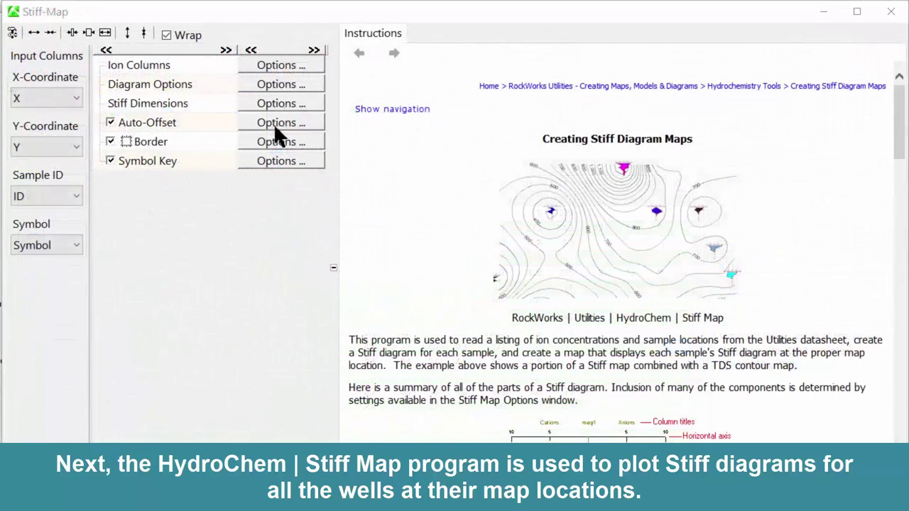
click(282, 84)
click(343, 434)
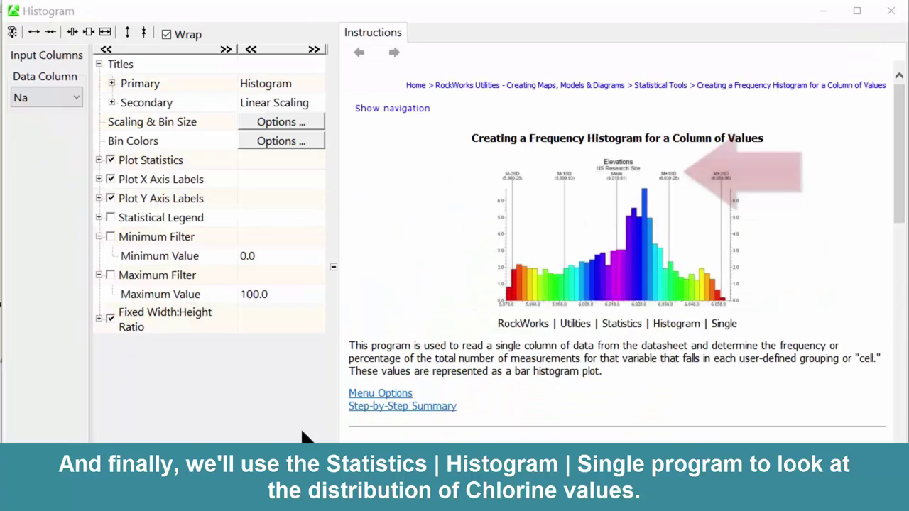
Plot a single histogram of the Cl column with continuous bin colours, shown full-window.
click(46, 97)
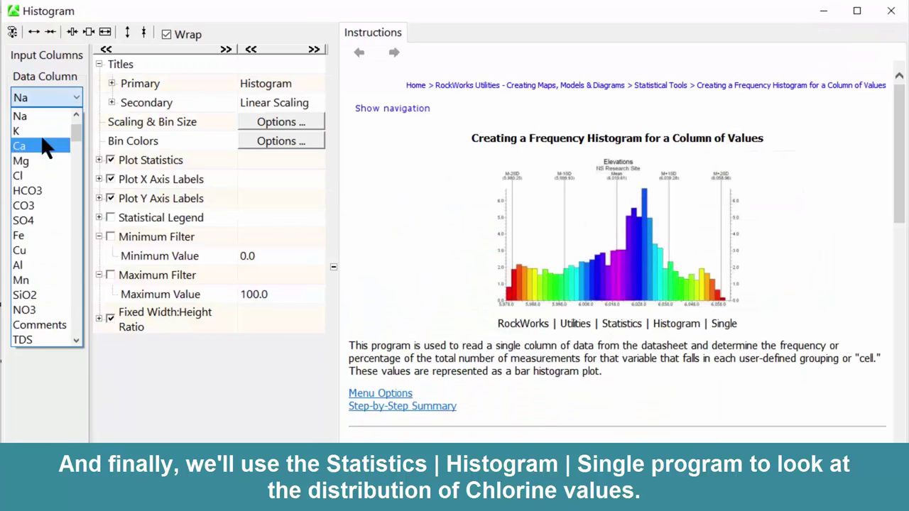
click(32, 178)
click(281, 141)
click(264, 370)
click(295, 415)
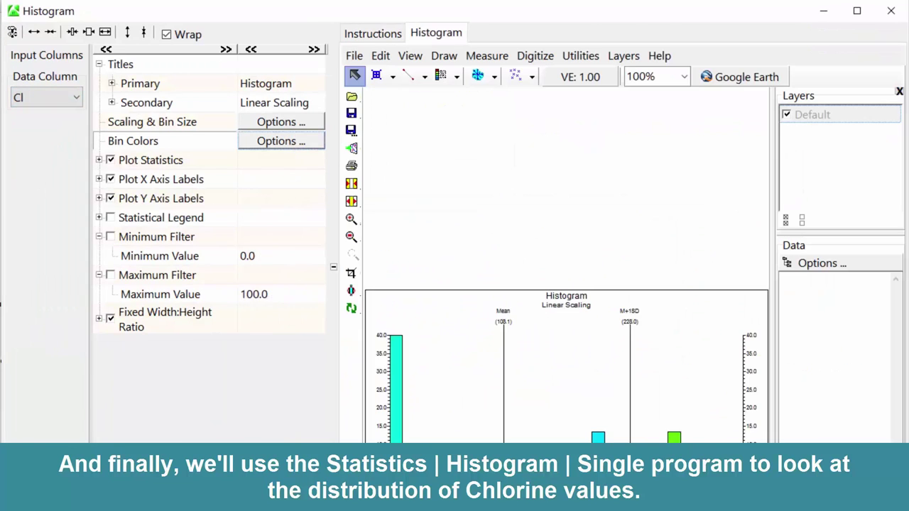
click(347, 253)
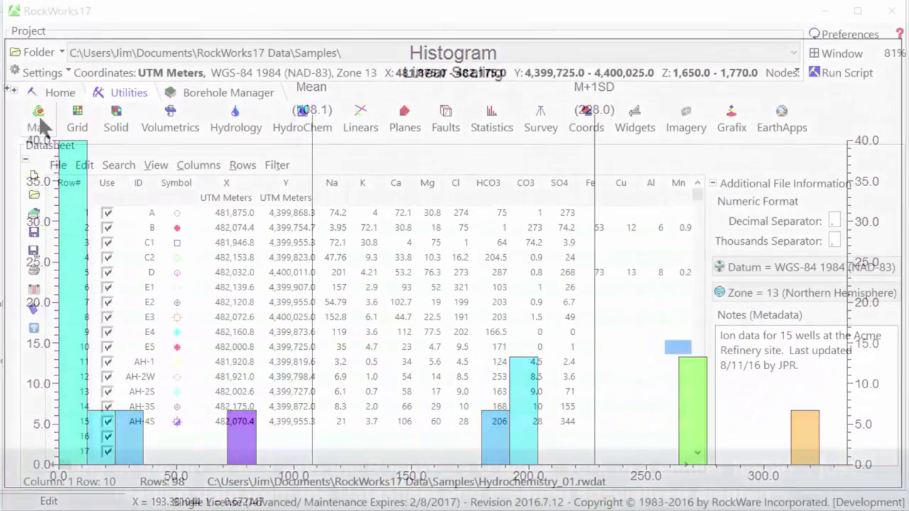
click(38, 119)
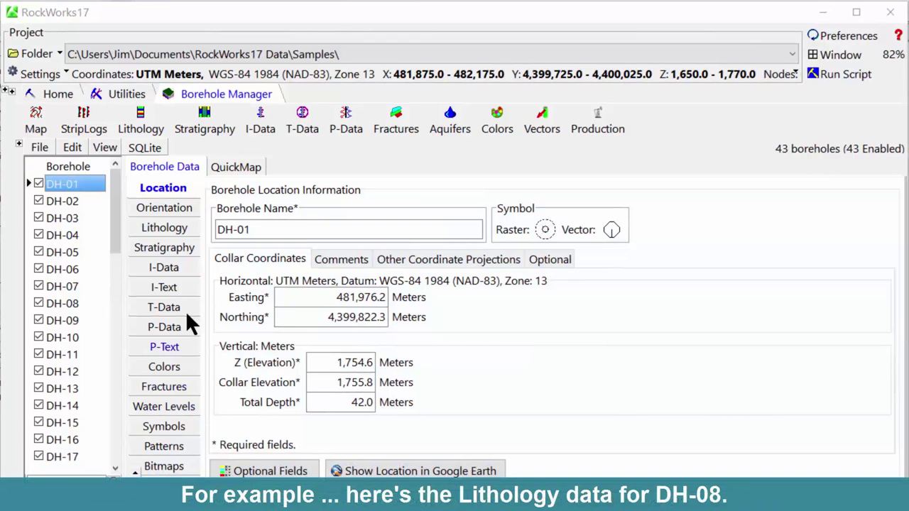
View DH-08 lithology, DH-03 stratigraphy and DH-12 fractures, ending on DH-12's location record.
click(168, 228)
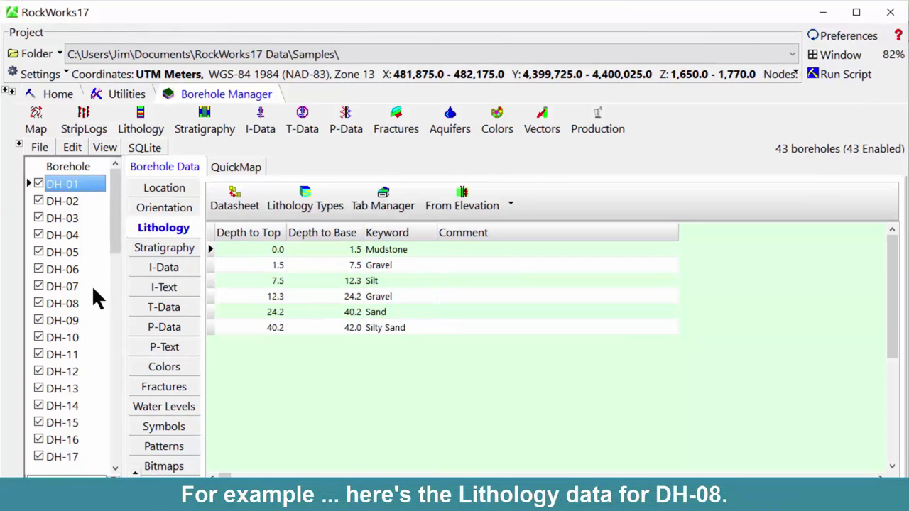
click(71, 303)
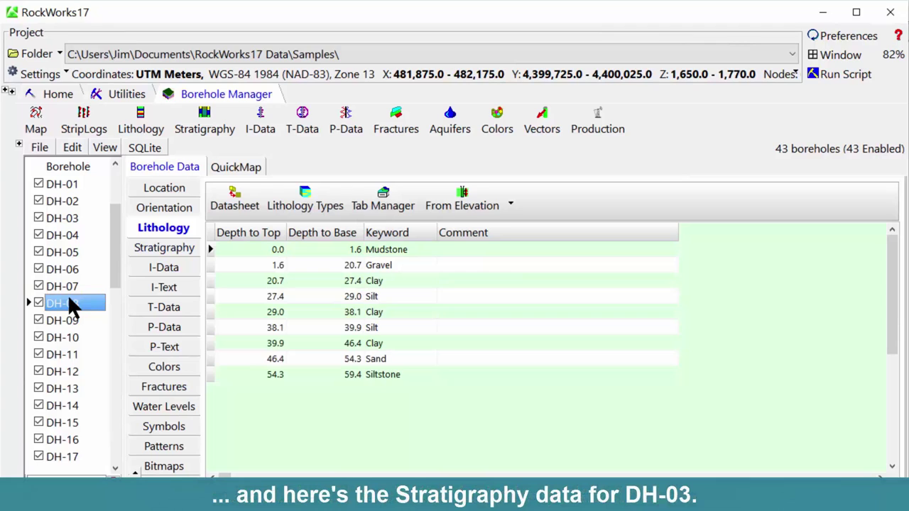
click(145, 259)
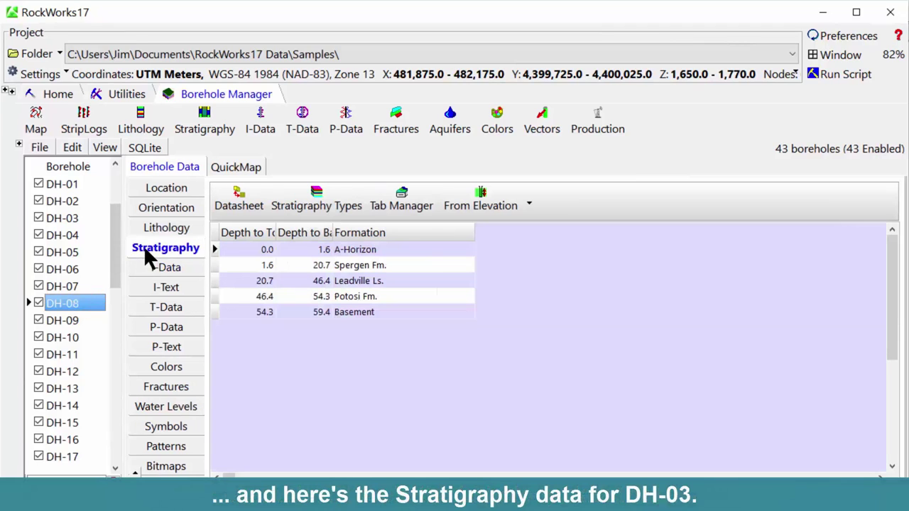
click(68, 220)
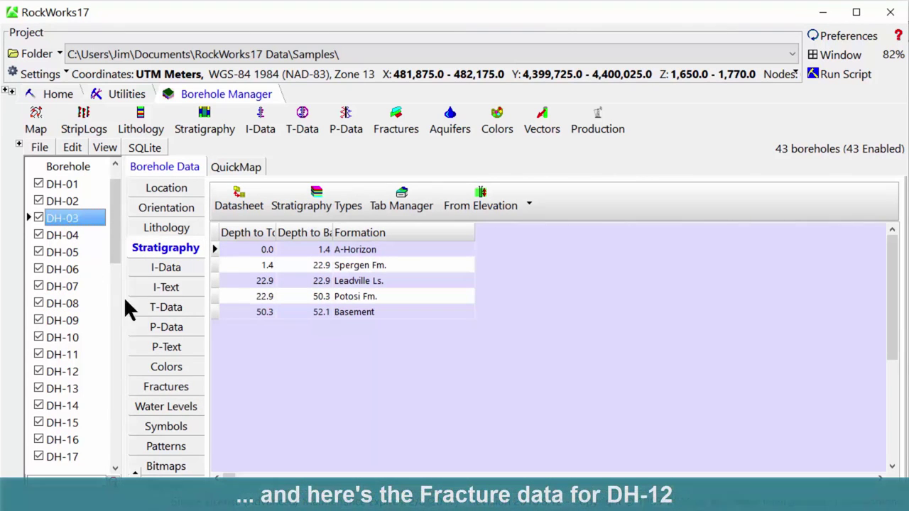
click(169, 390)
click(68, 378)
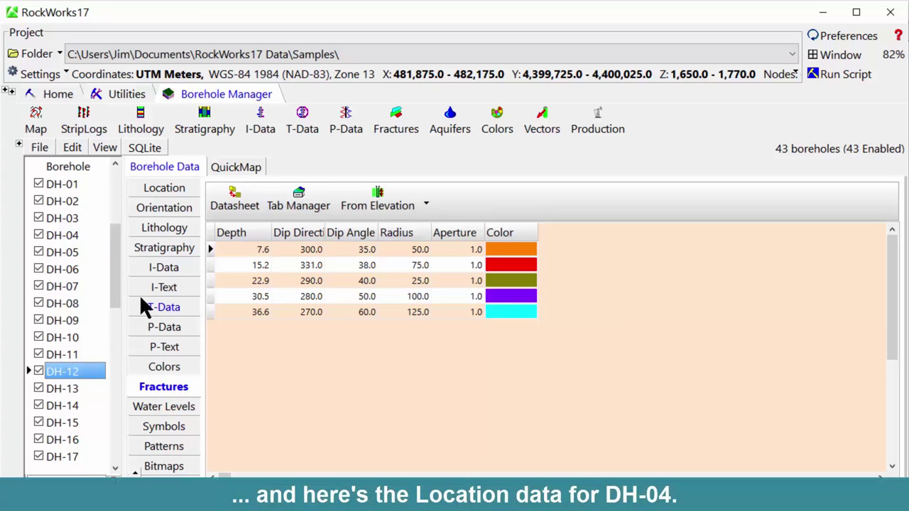
click(160, 191)
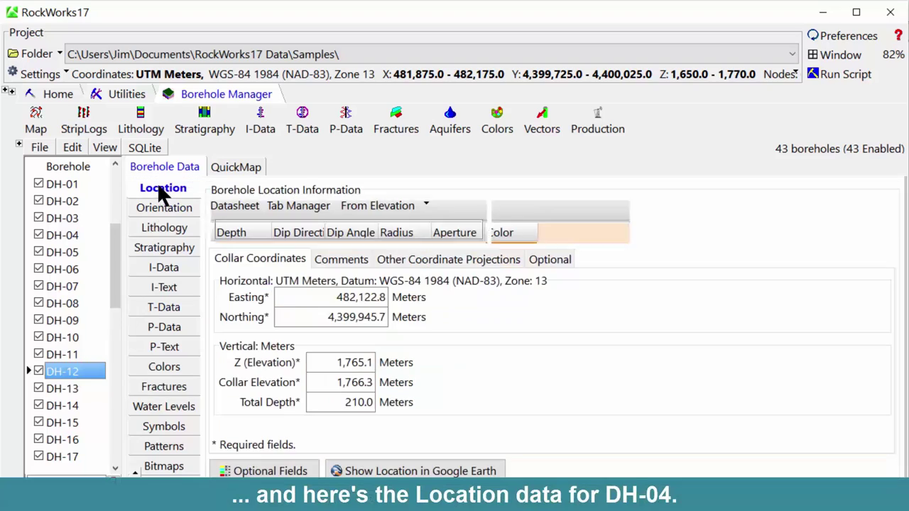
Step through boreholes DH-03 to DH-17 to locate each on the quick map.
click(66, 236)
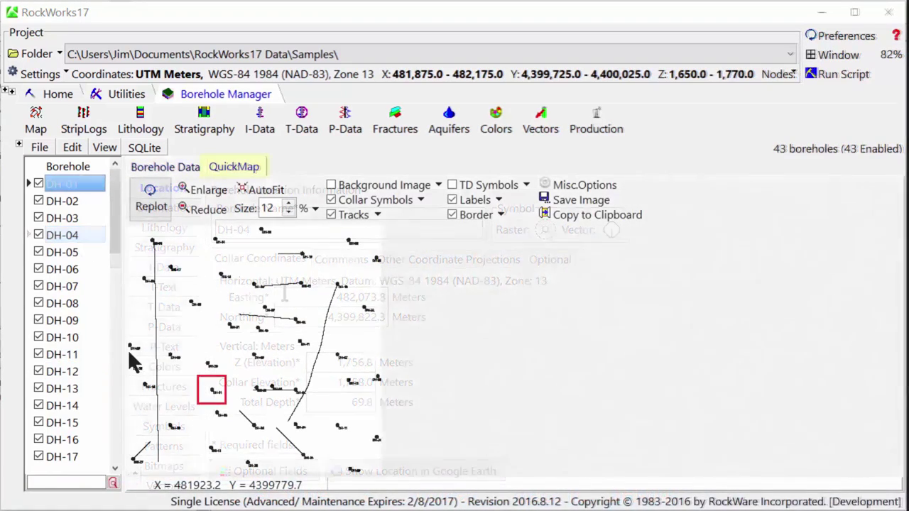
click(63, 218)
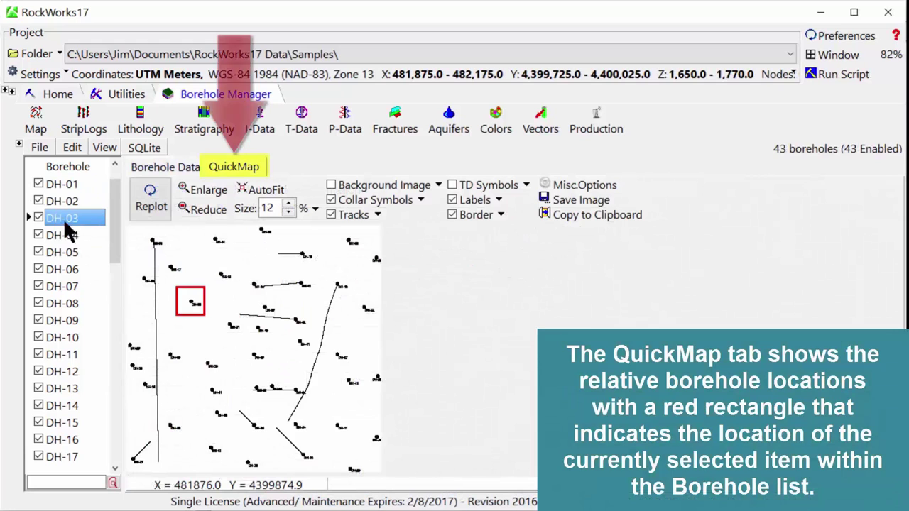
click(61, 235)
click(61, 252)
click(65, 269)
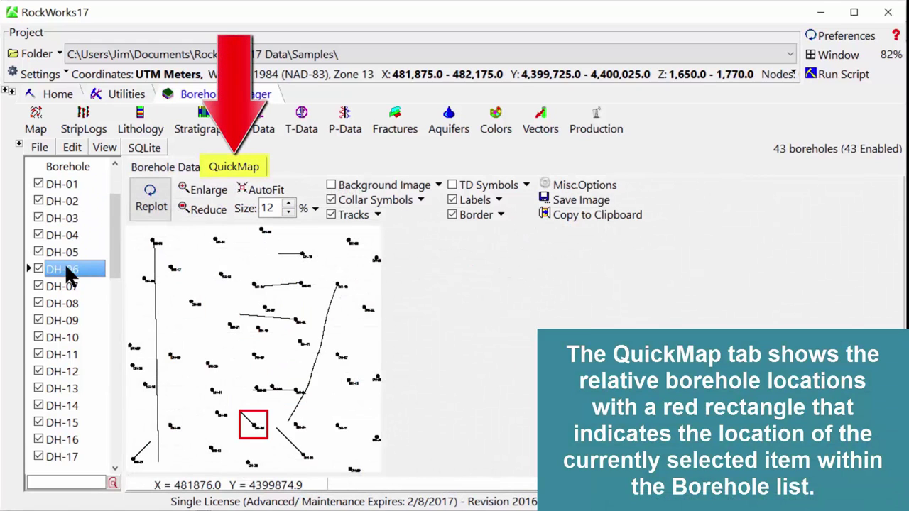
click(69, 286)
click(70, 304)
click(70, 322)
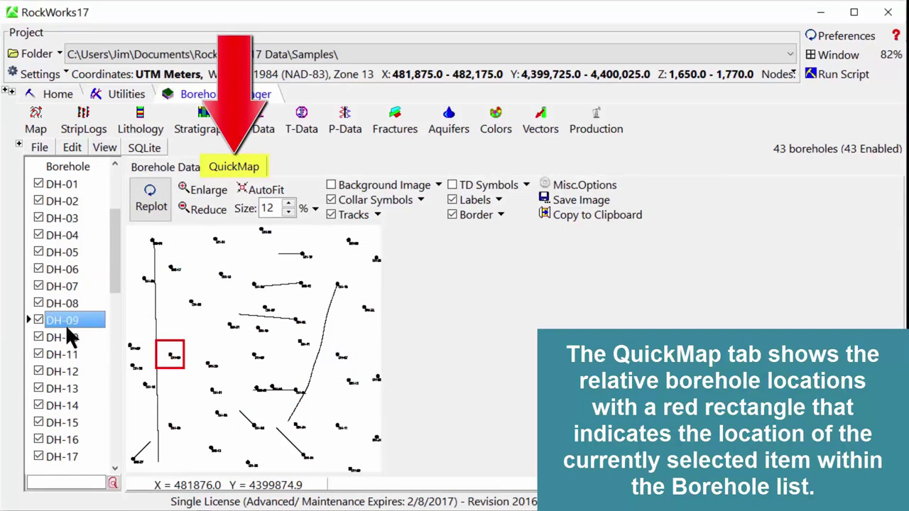
click(66, 338)
click(62, 356)
click(61, 370)
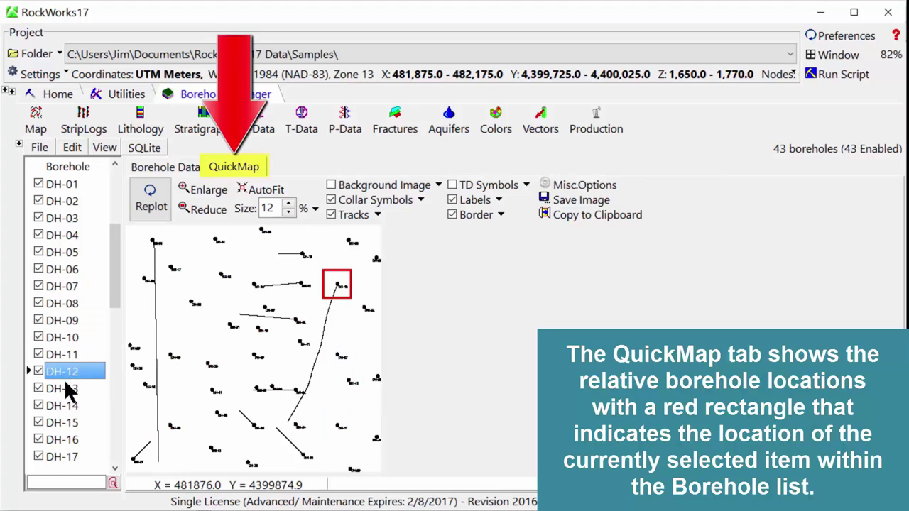
click(65, 388)
click(66, 405)
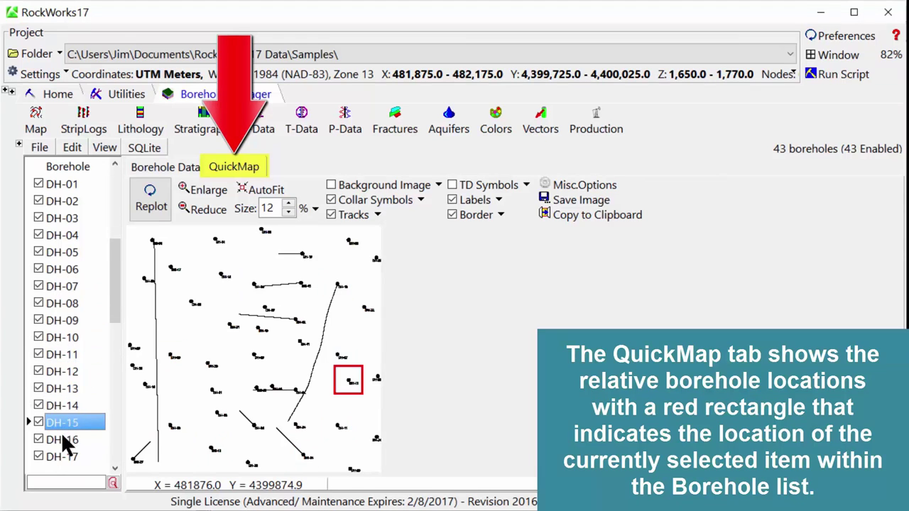
click(62, 440)
click(67, 456)
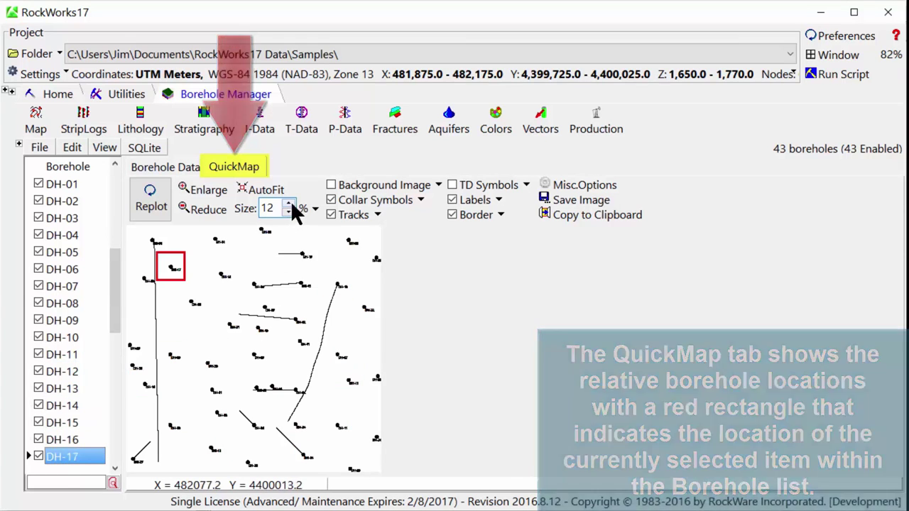
Enlarge the quick map to 22% and toggle the aerial background image on, then off.
click(290, 203)
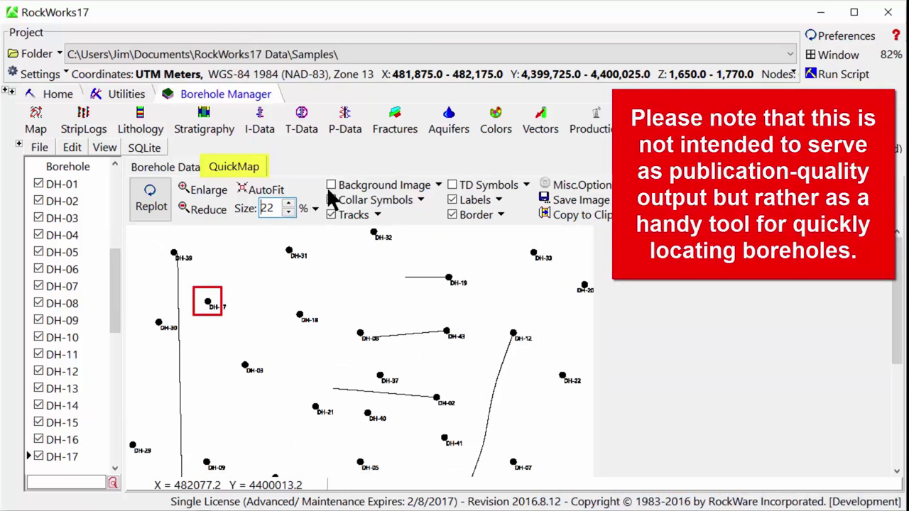
click(331, 185)
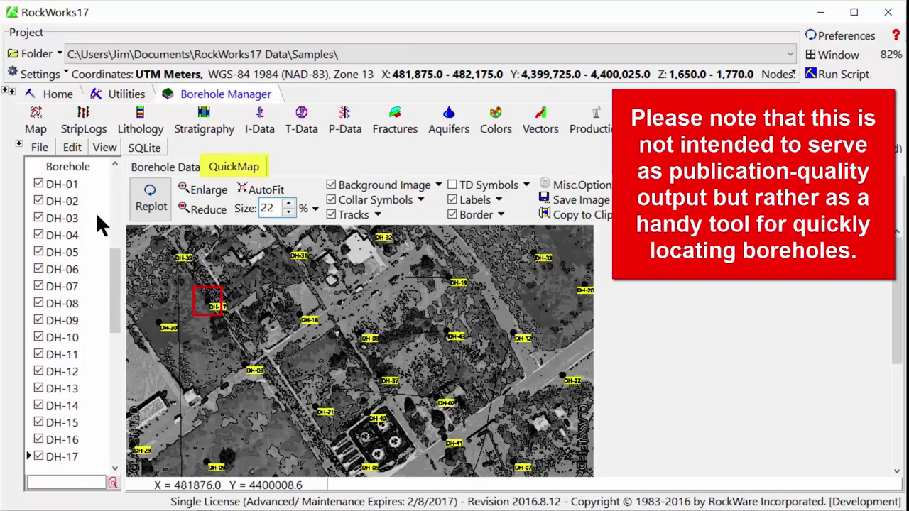
click(331, 184)
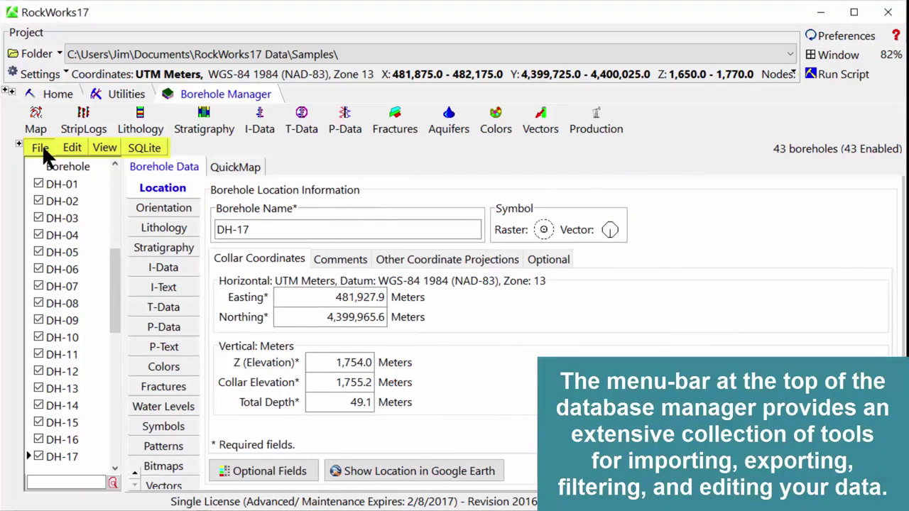
click(42, 147)
click(74, 151)
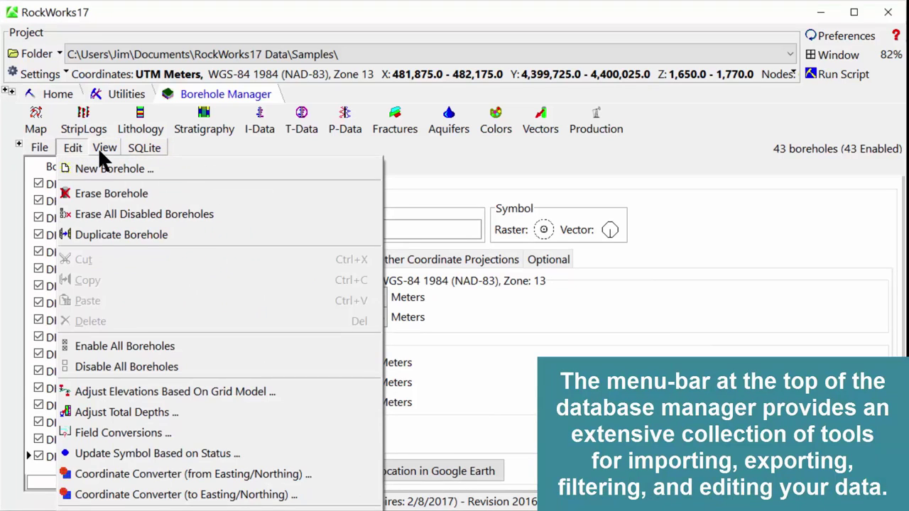
click(98, 147)
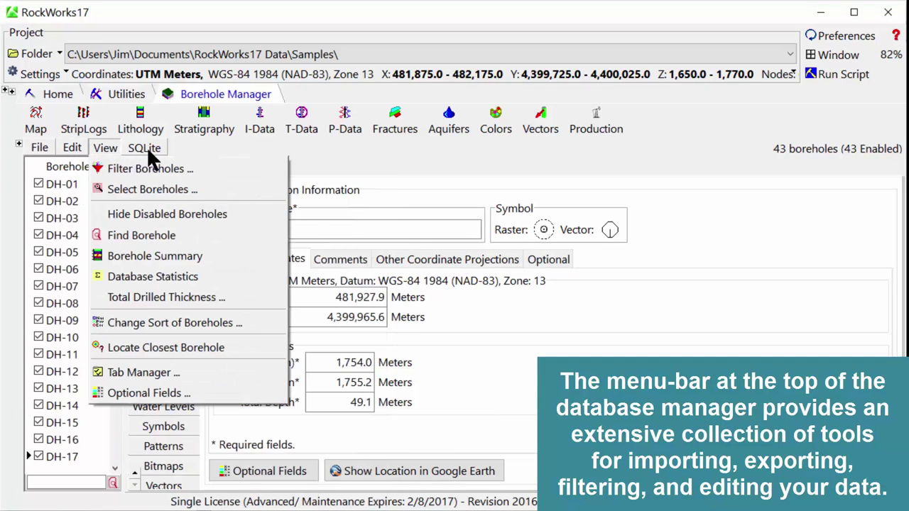
click(146, 148)
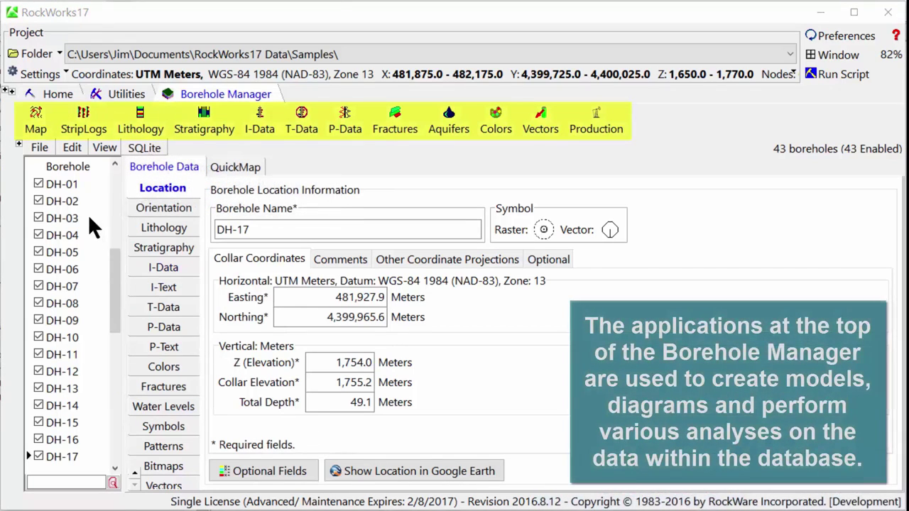
click(38, 118)
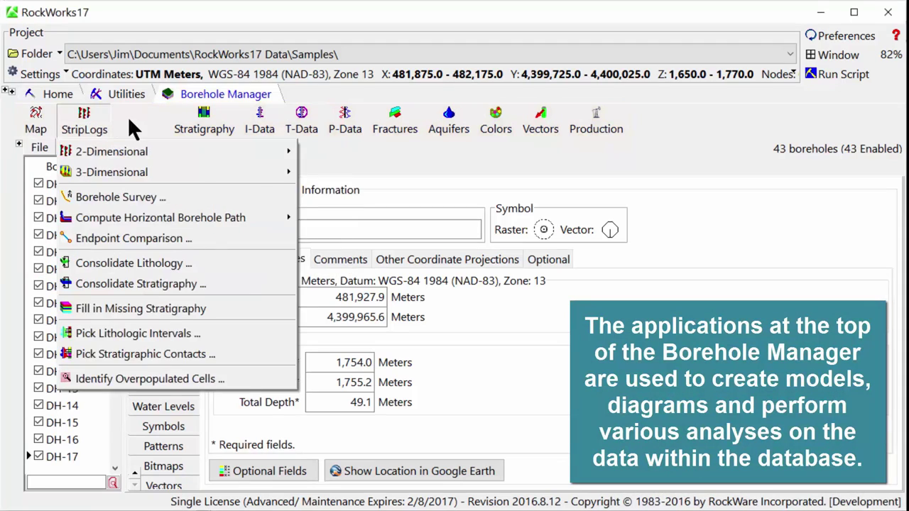
mouse_move(166, 117)
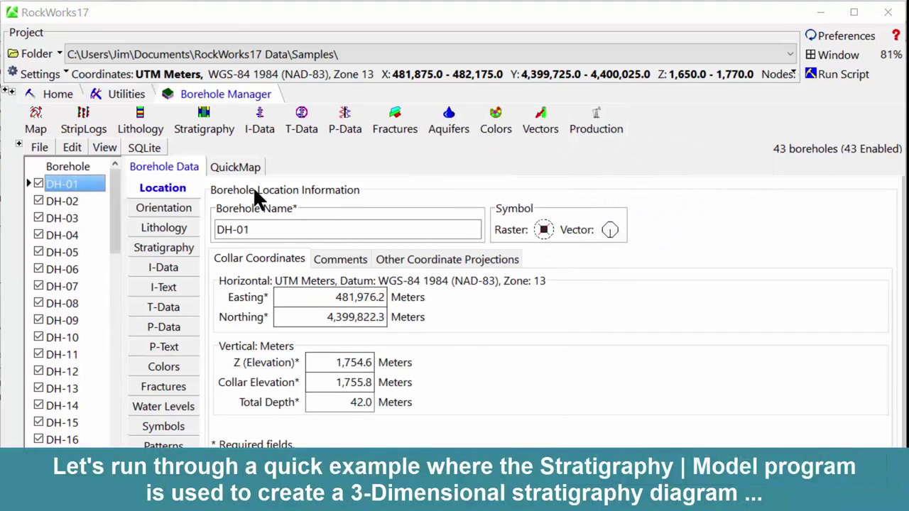
Run Stratigraphy > Model, hide the A-Horizon and Spergen Fm. layers, and zoom in twice.
click(200, 128)
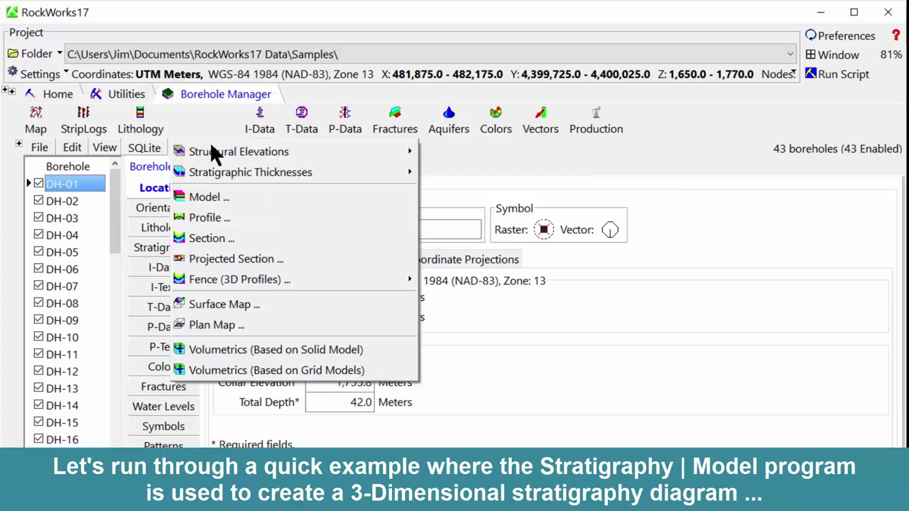
click(216, 199)
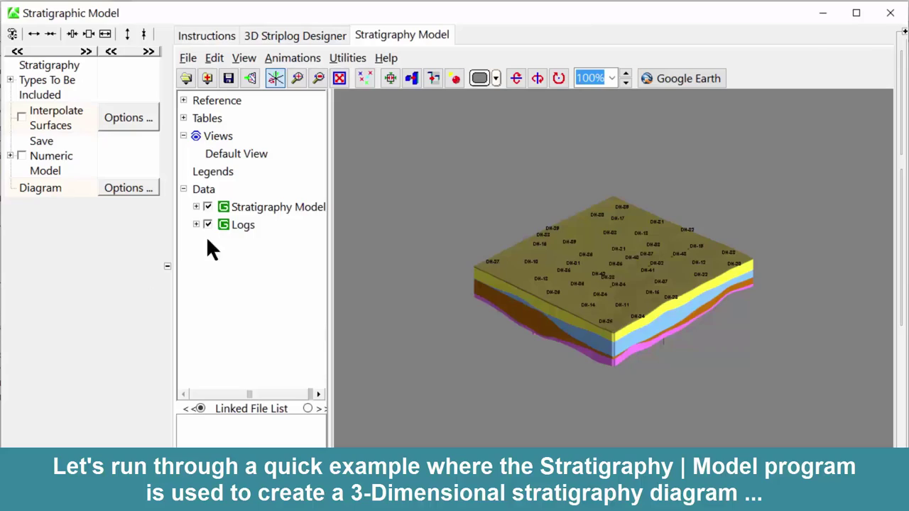
click(196, 207)
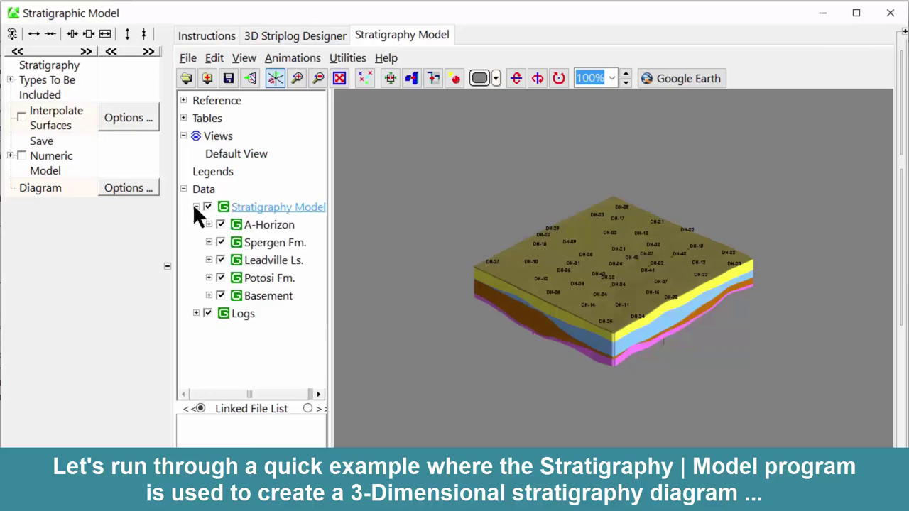
click(220, 225)
click(221, 242)
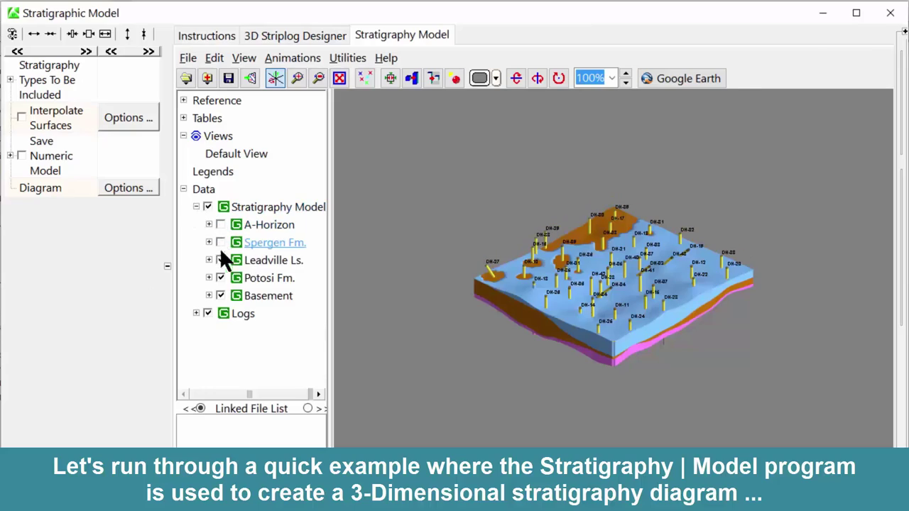
click(625, 74)
click(625, 74)
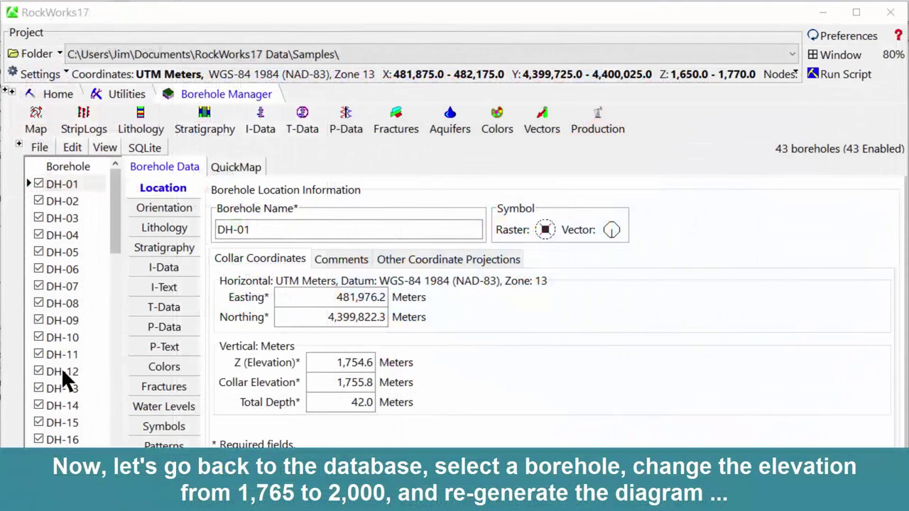
Change borehole DH-12's elevation value to 2000.
click(62, 373)
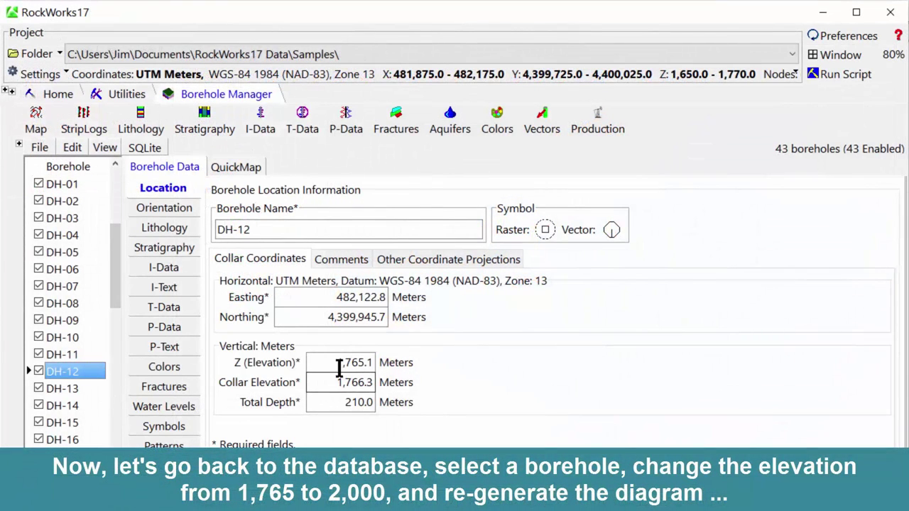
double_click(364, 363)
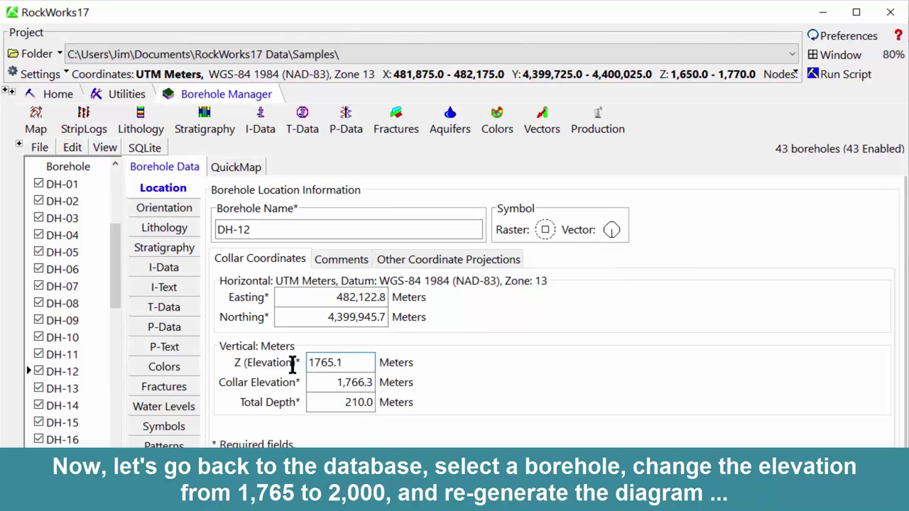
key(shift+Home)
text(2000)
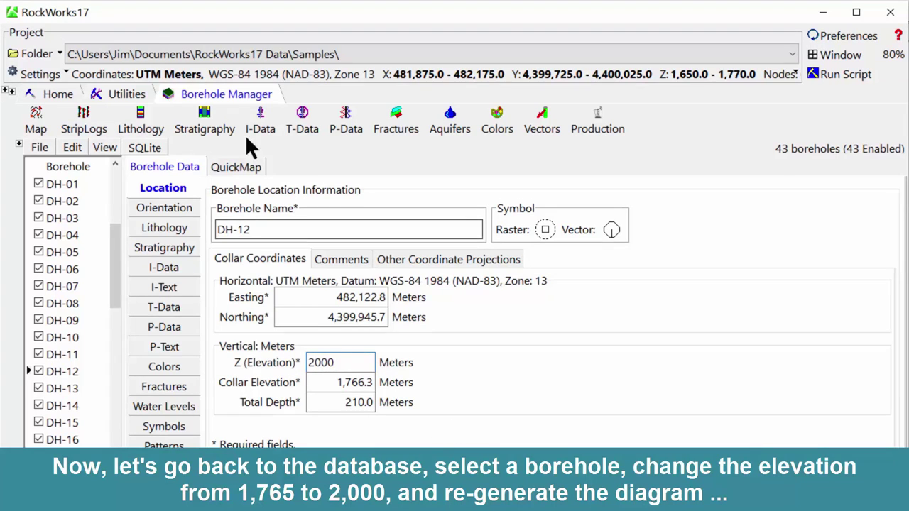
Rebuild the 3D stratigraphy model with the updated data and zoom in on it.
click(213, 125)
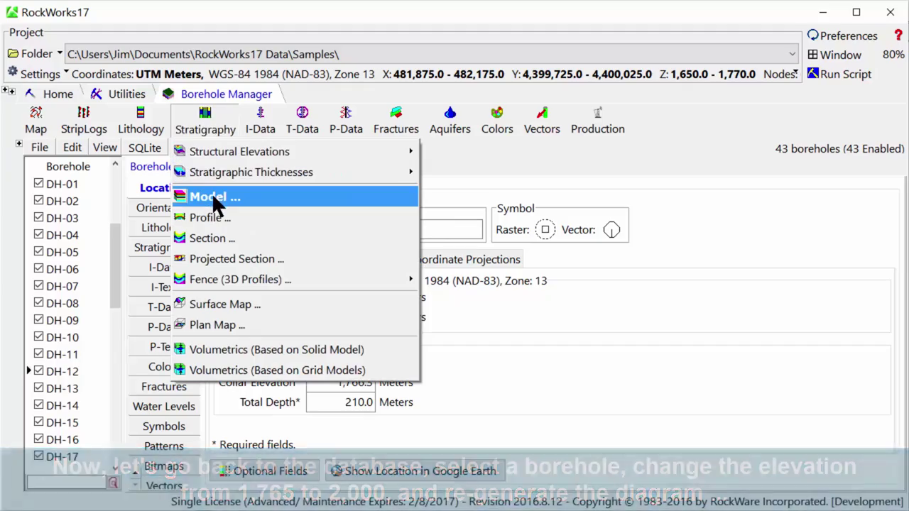
click(213, 197)
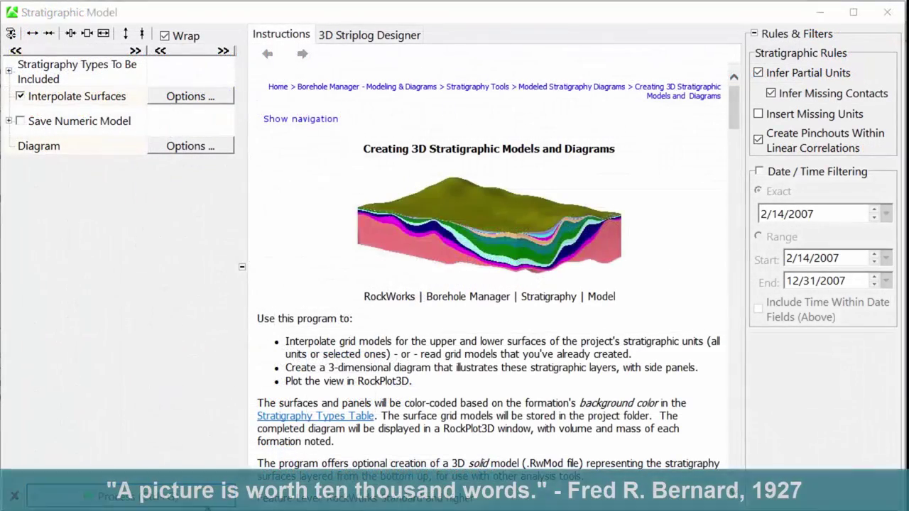
key(ctrl+p)
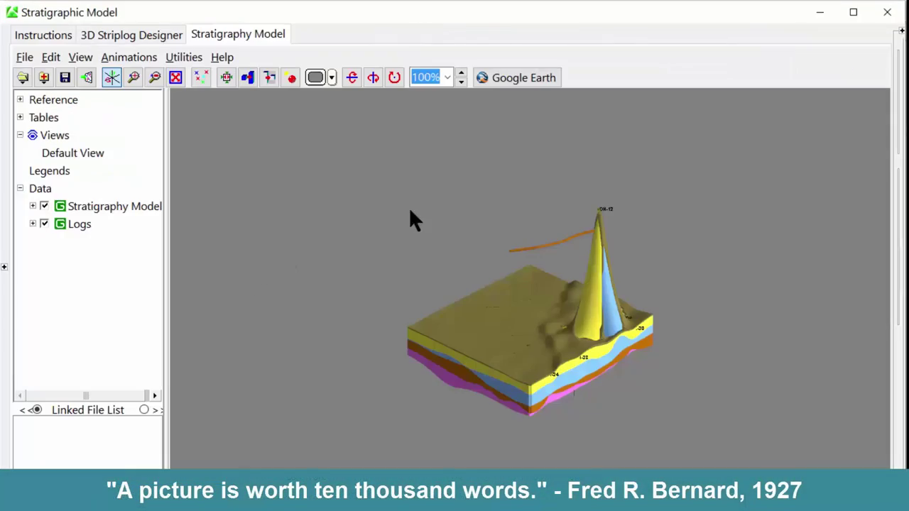
click(461, 74)
click(460, 71)
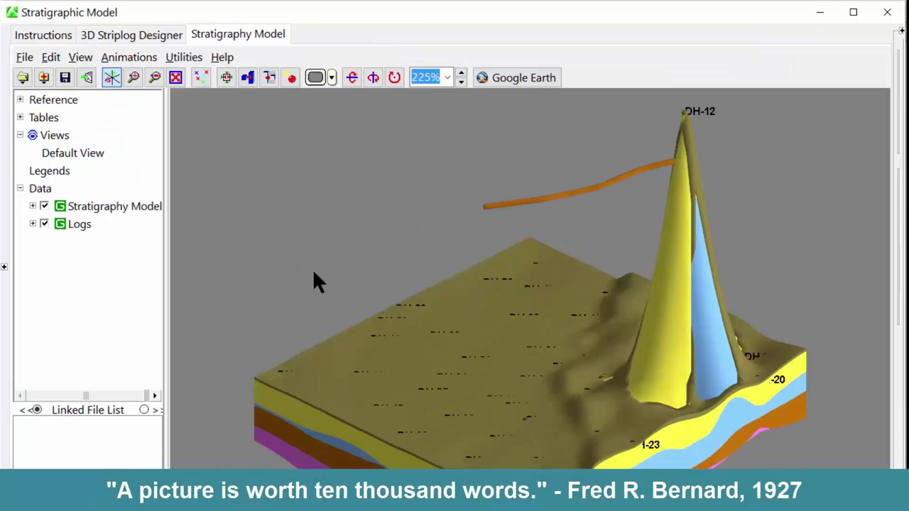
Hide the A-Horizon, Spergen Fm., Leadville Ls., Potosi Fm. and Basement layers.
click(32, 206)
click(57, 223)
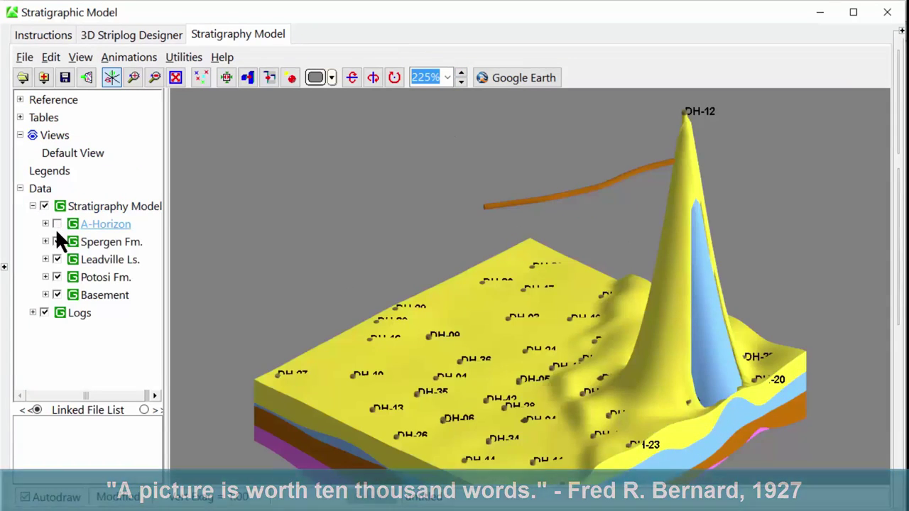
click(56, 241)
click(56, 258)
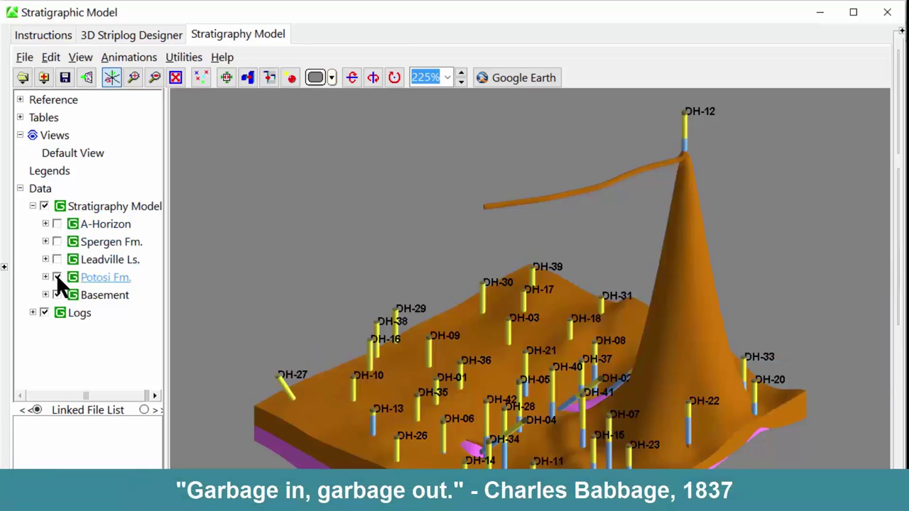
click(57, 277)
click(57, 295)
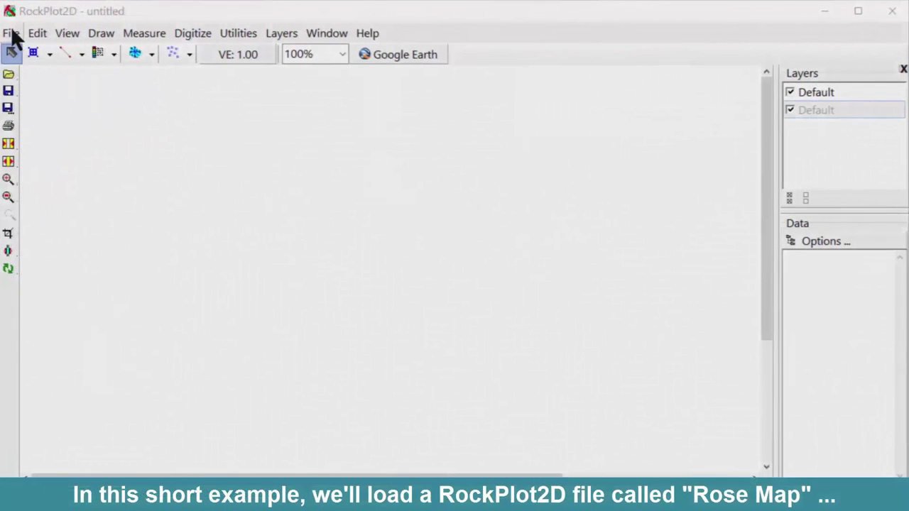
Open the Rose_Map.Rw2D plot through File > Open.
click(11, 33)
click(21, 51)
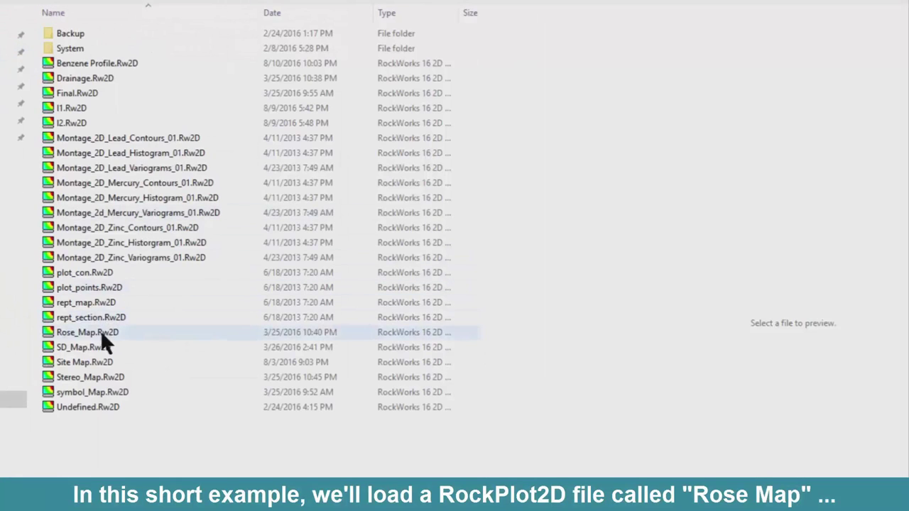
click(101, 332)
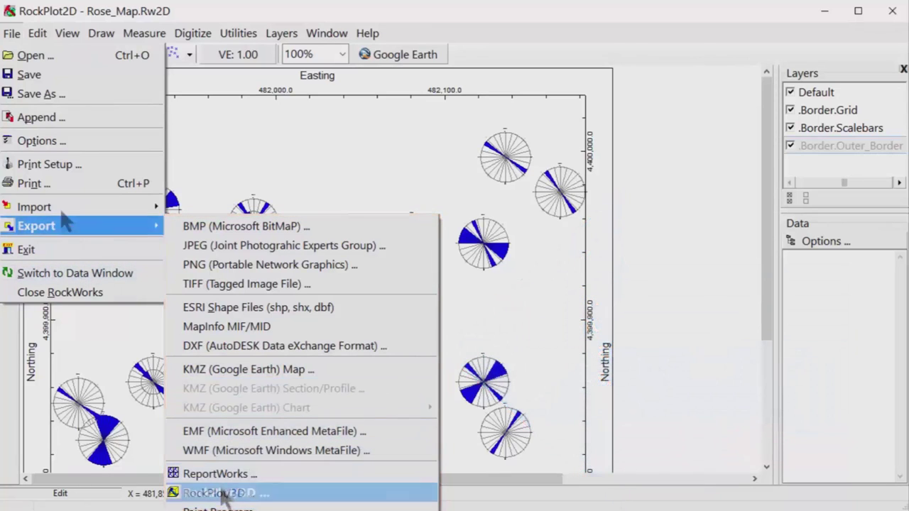
Print the rose map, append the colour contour map, and bring up the contour grid layer's options.
click(44, 182)
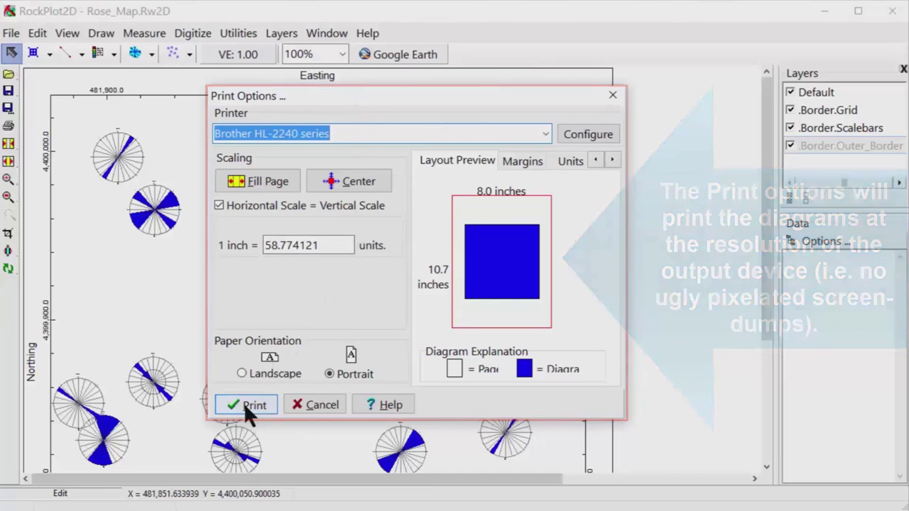
click(245, 405)
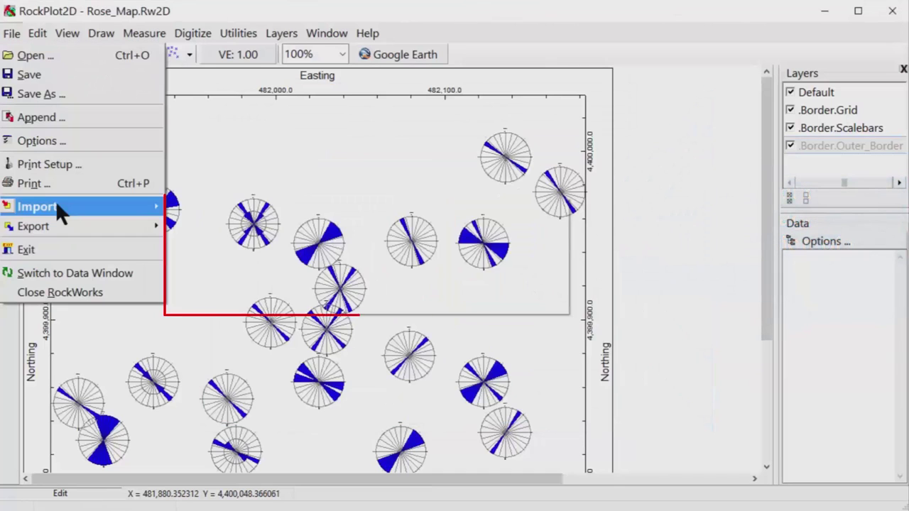
mouse_move(55, 200)
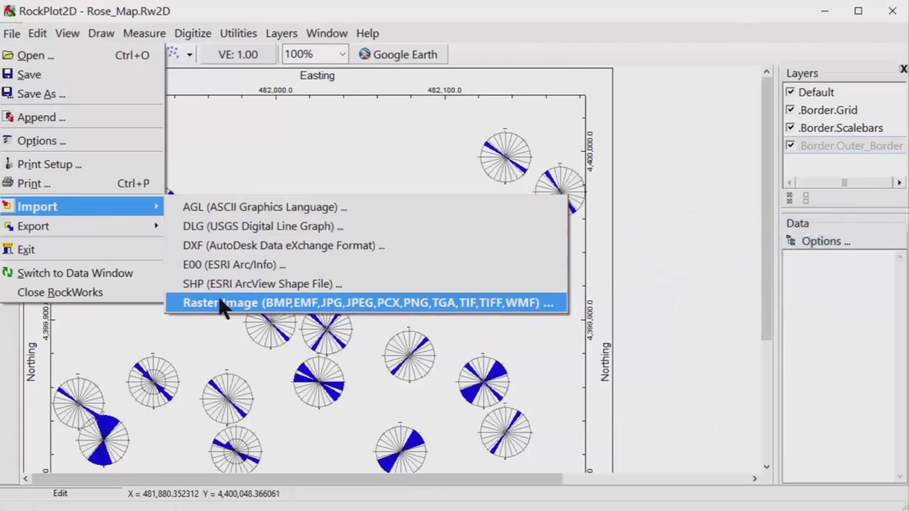
click(37, 115)
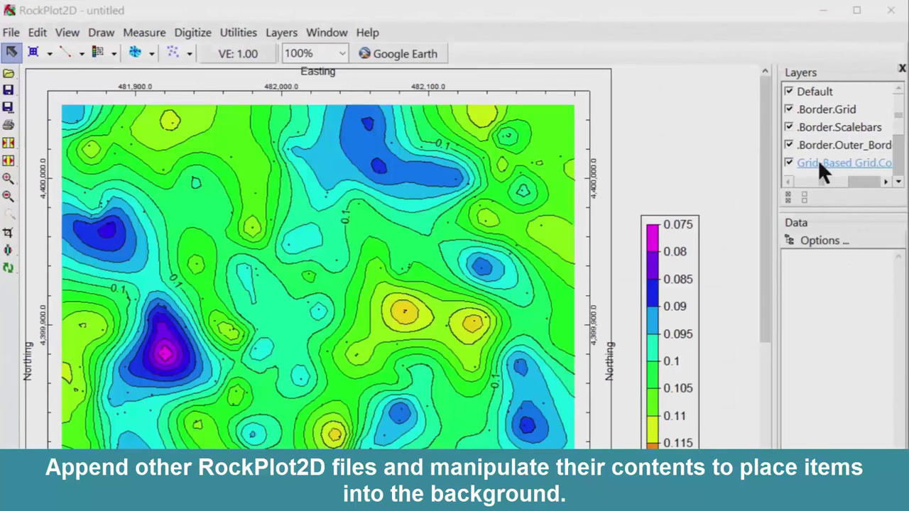
right_click(819, 163)
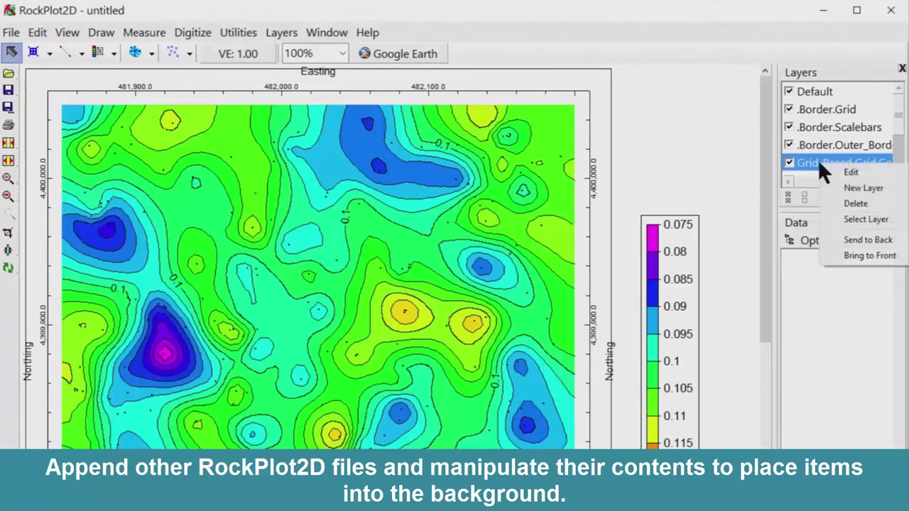
Send the contour grid to the back and hide the grid fill, border, scale bar and contour layers.
click(868, 239)
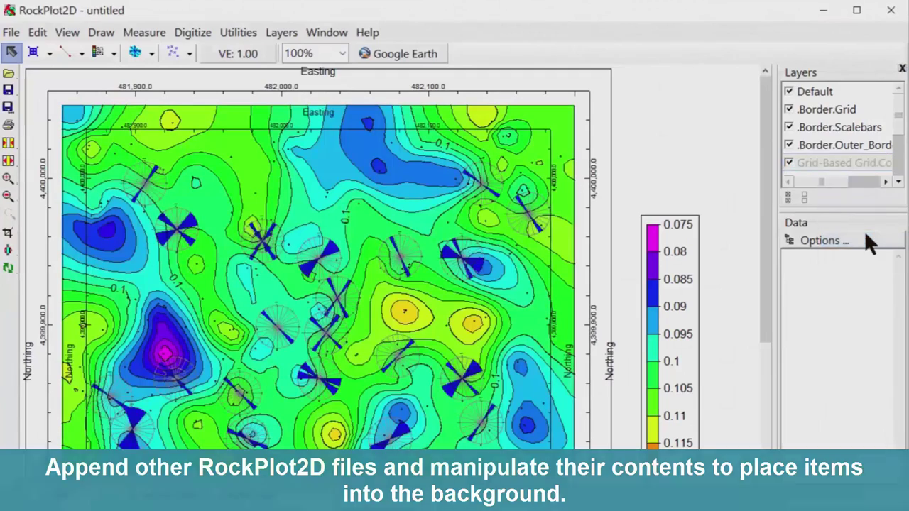
click(789, 162)
click(788, 145)
click(788, 127)
click(789, 109)
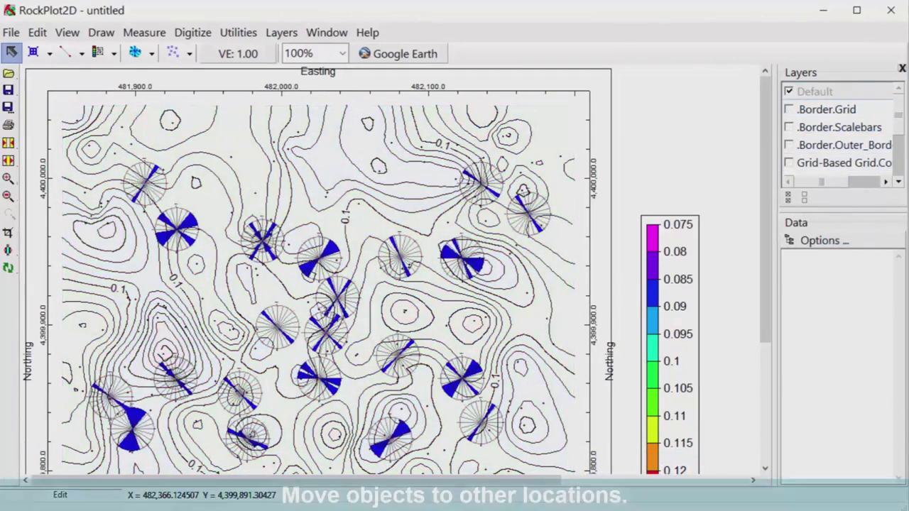
scroll(788, 128, down, 2)
click(789, 91)
Move one rose diagram and enlarge the point symbol below it, reviewing its properties.
drag(371, 227, 332, 163)
right_click(358, 201)
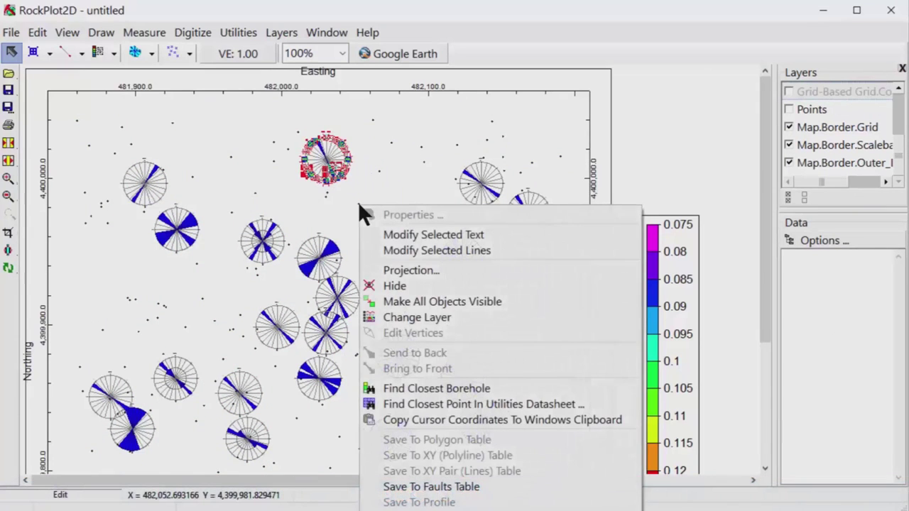
click(348, 202)
click(358, 204)
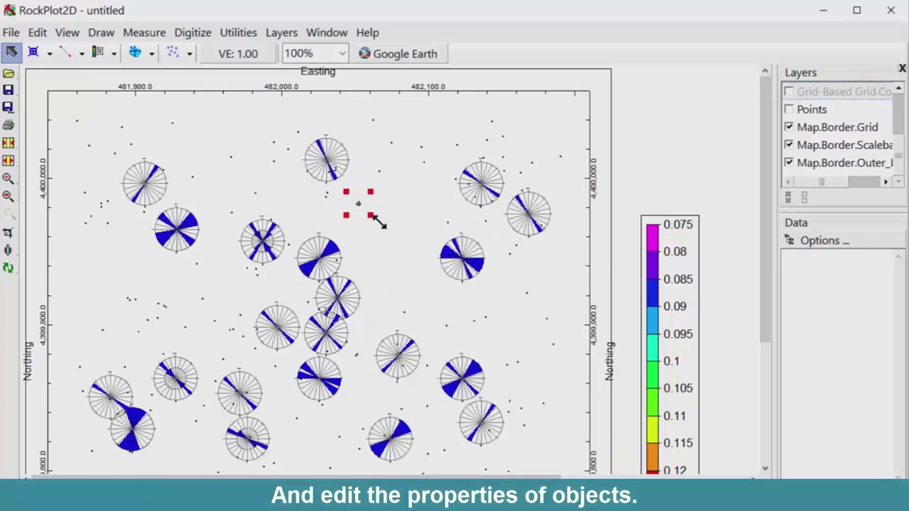
drag(371, 215, 427, 258)
right_click(359, 205)
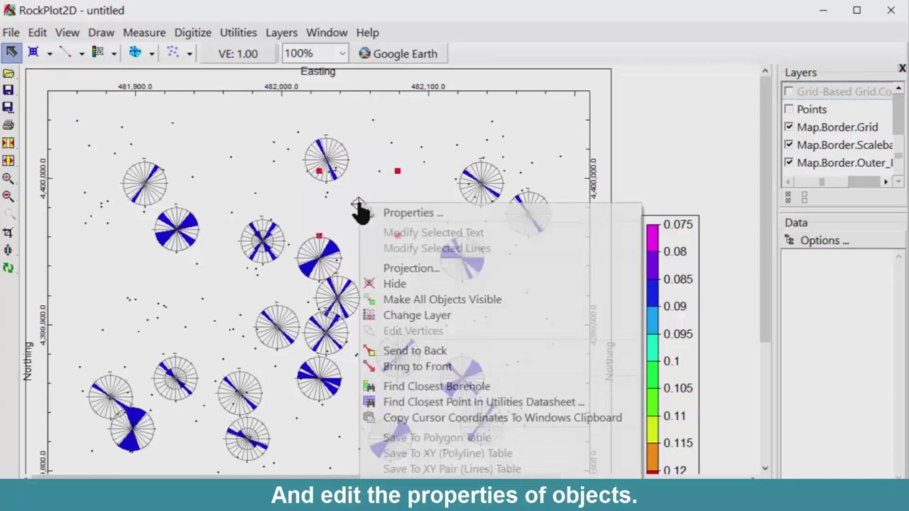
click(403, 212)
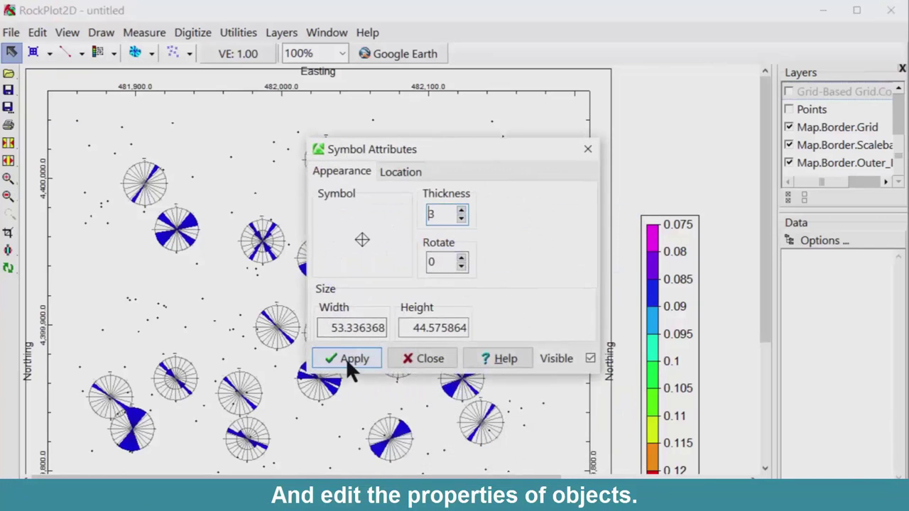
click(417, 361)
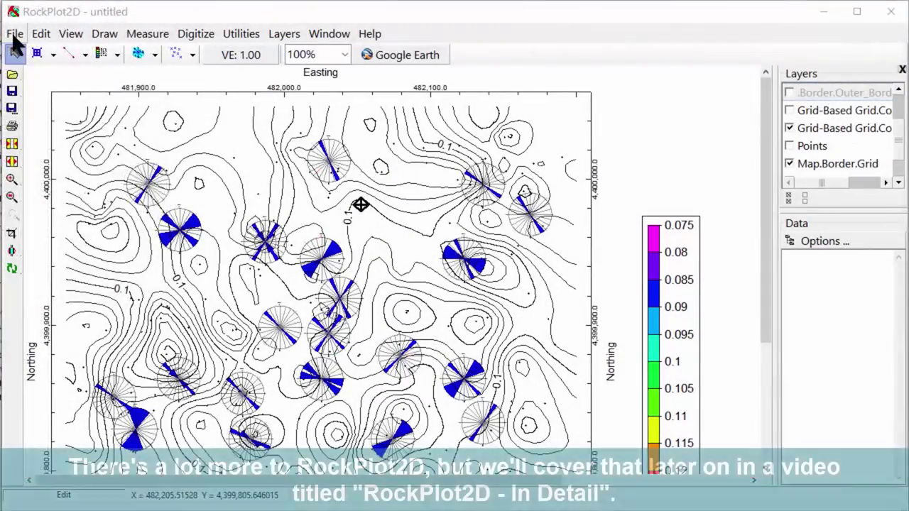
Browse the RockPlot2D menus to see the available commands.
click(14, 33)
mouse_move(72, 34)
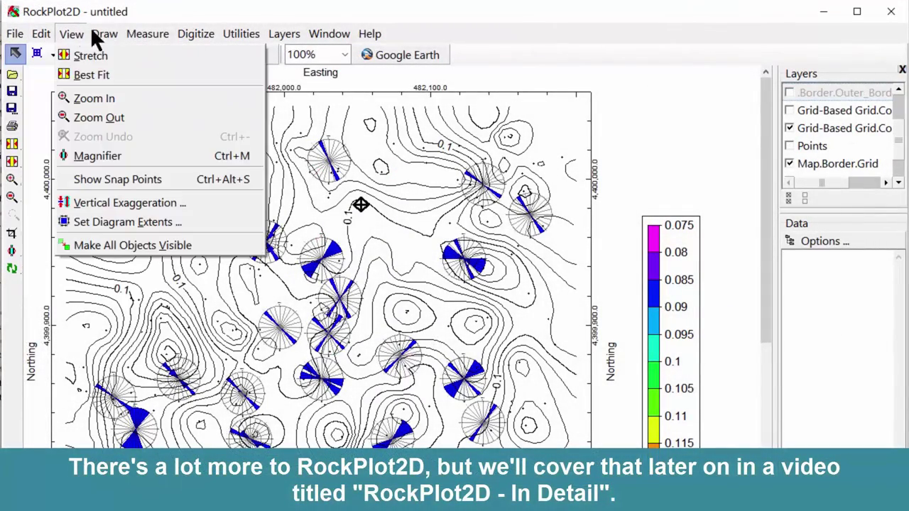
mouse_move(200, 43)
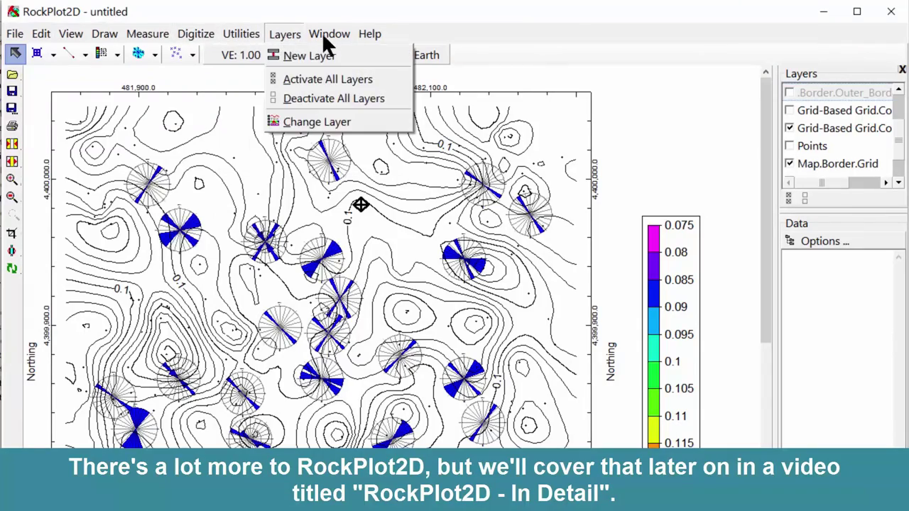
mouse_move(370, 34)
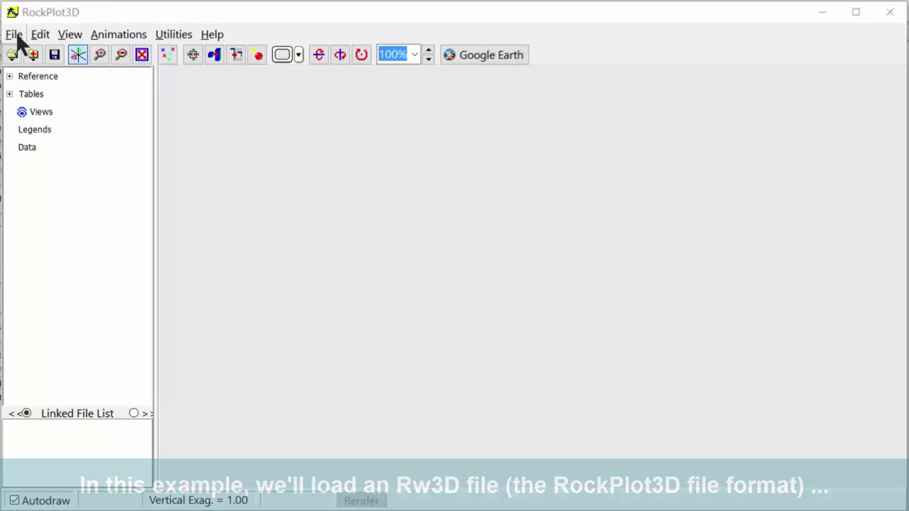
Open the Gamma Model.Rw3D file in RockPlot3D, enlarge it and orbit to another angle.
click(16, 36)
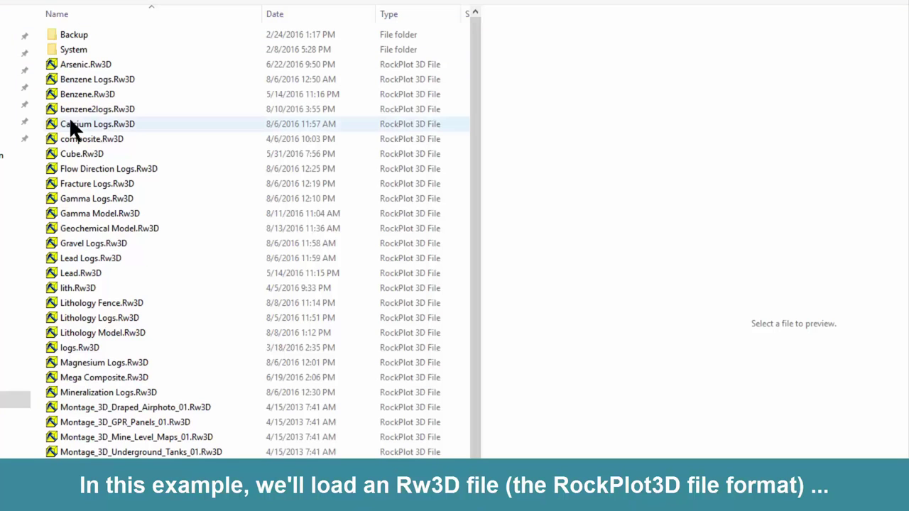
click(88, 214)
double_click(88, 213)
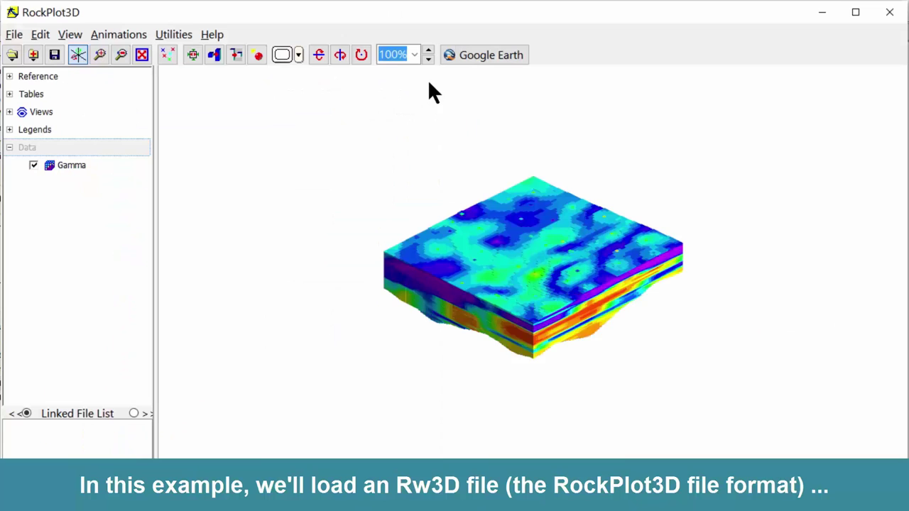
click(428, 51)
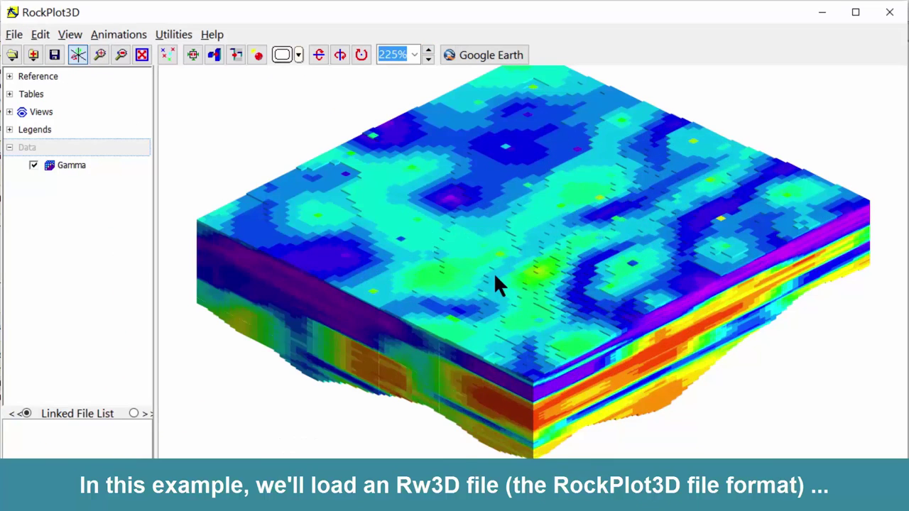
drag(495, 274, 499, 282)
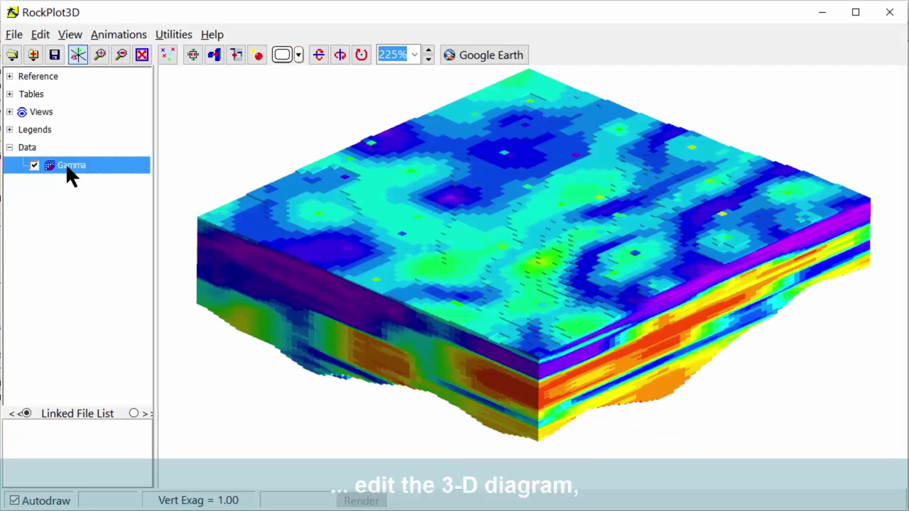
Threshold the Gamma model to hide cells below about 62.1, then append another 3-D diagram.
double_click(65, 164)
drag(2, 279, 83, 279)
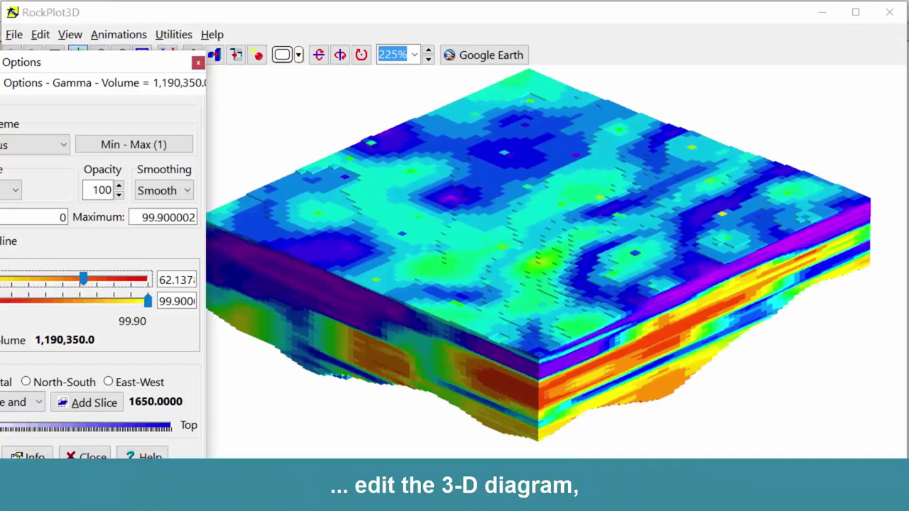
click(84, 456)
click(14, 34)
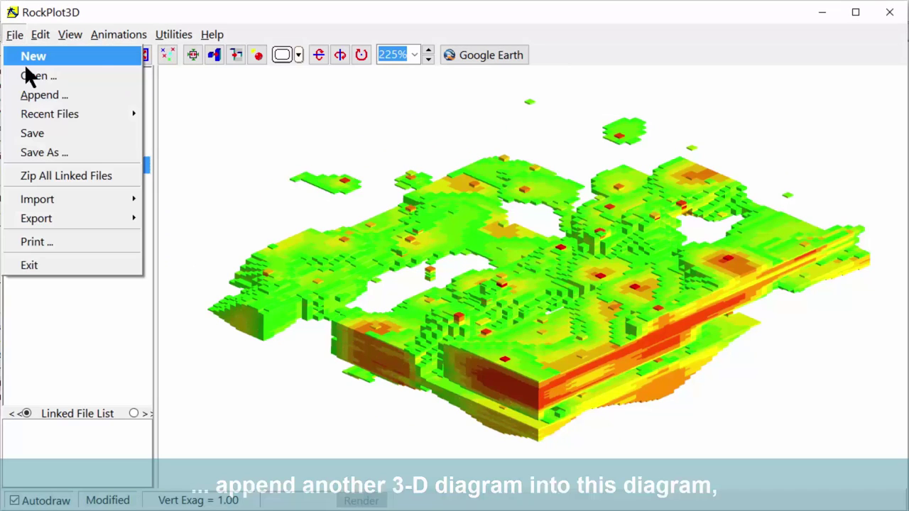
click(25, 70)
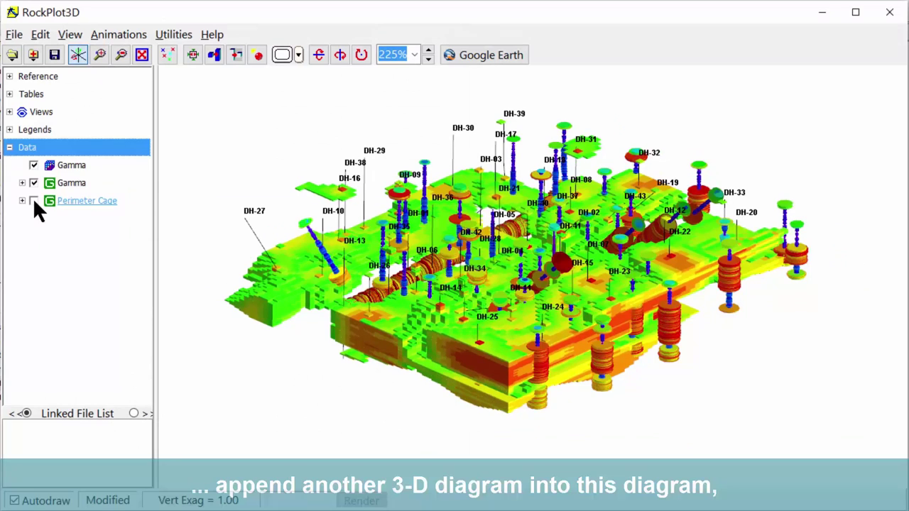
Print the 3-D view at the chosen rendering quality and review the export options.
click(14, 34)
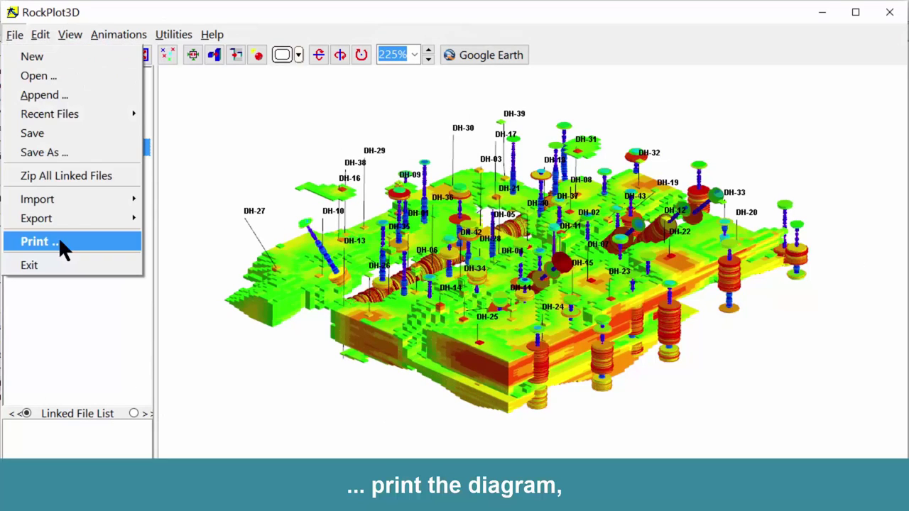
click(58, 241)
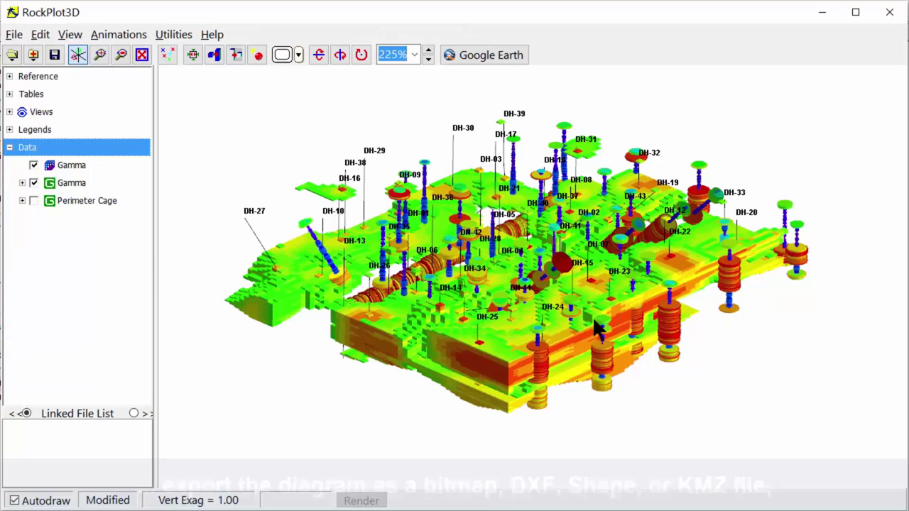
click(14, 34)
mouse_move(57, 216)
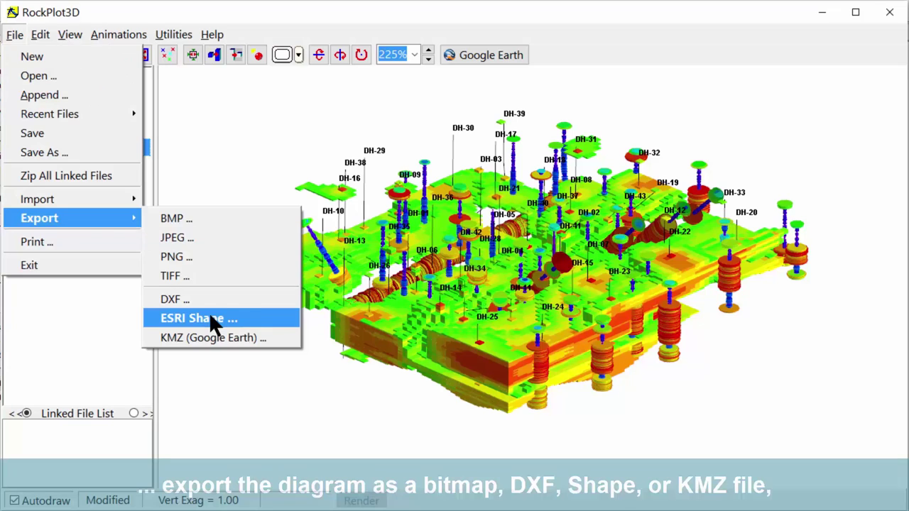
click(296, 51)
Make the view background black and set up a rotating animation of the model.
click(299, 56)
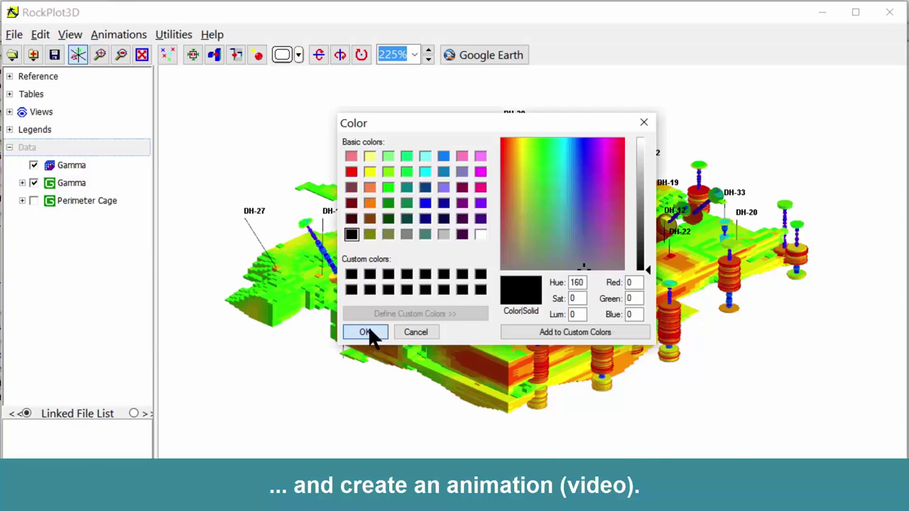
click(367, 329)
click(118, 34)
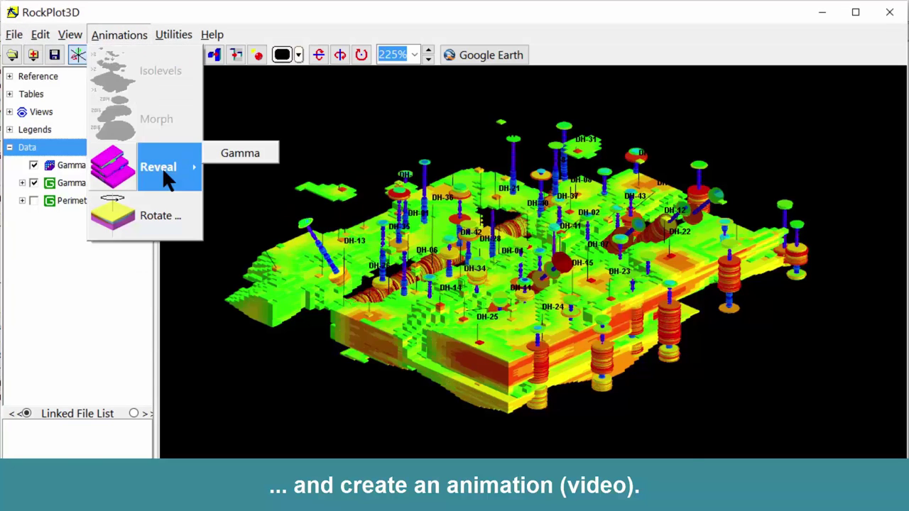
click(162, 213)
click(254, 239)
Render the rotation animation to an AVI video file.
click(252, 212)
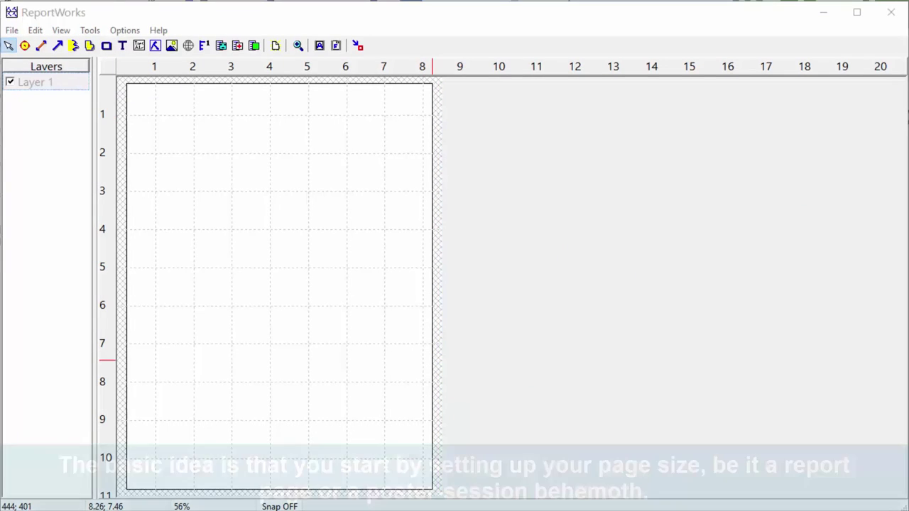
Change the page to 11 × 8.5 inch landscape via Page Setup and fit it to the view.
click(11, 30)
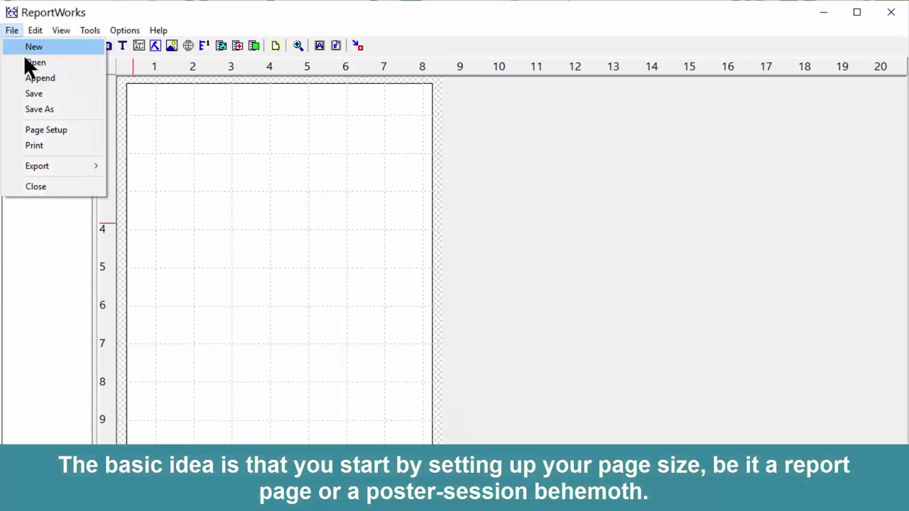
click(54, 130)
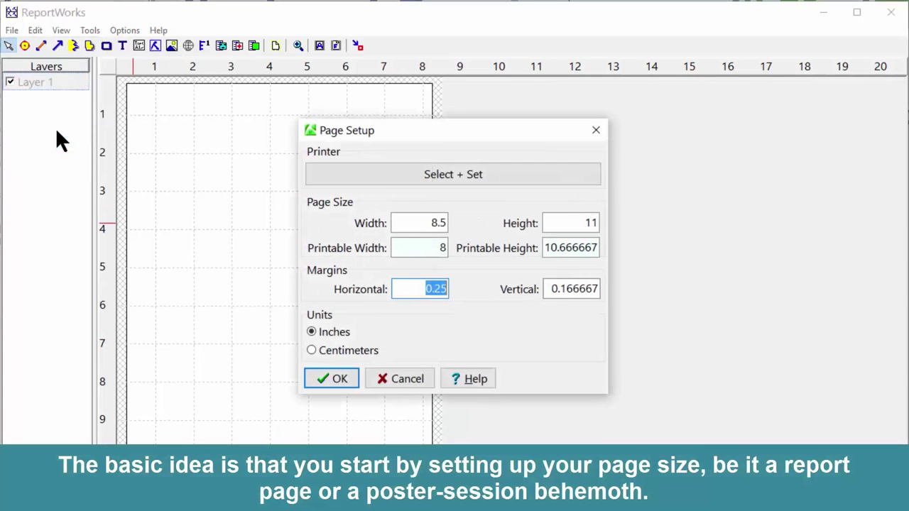
click(418, 172)
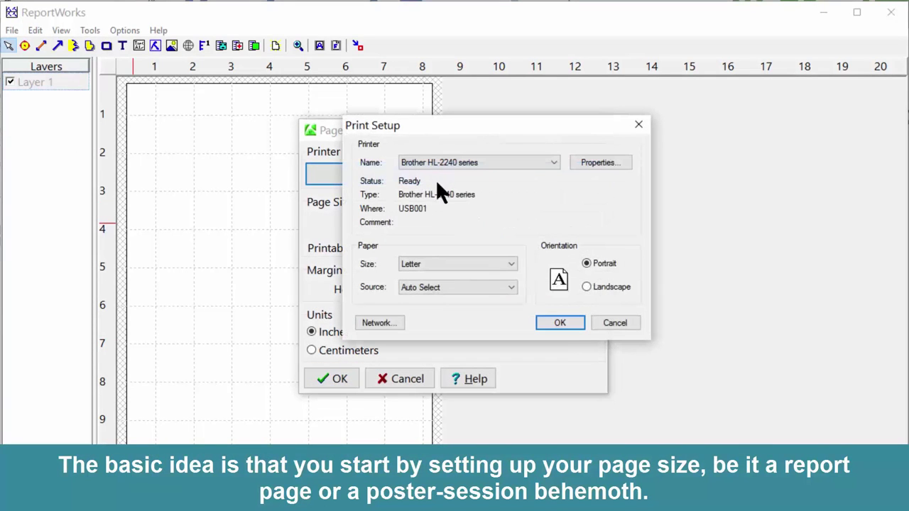
click(584, 286)
click(564, 320)
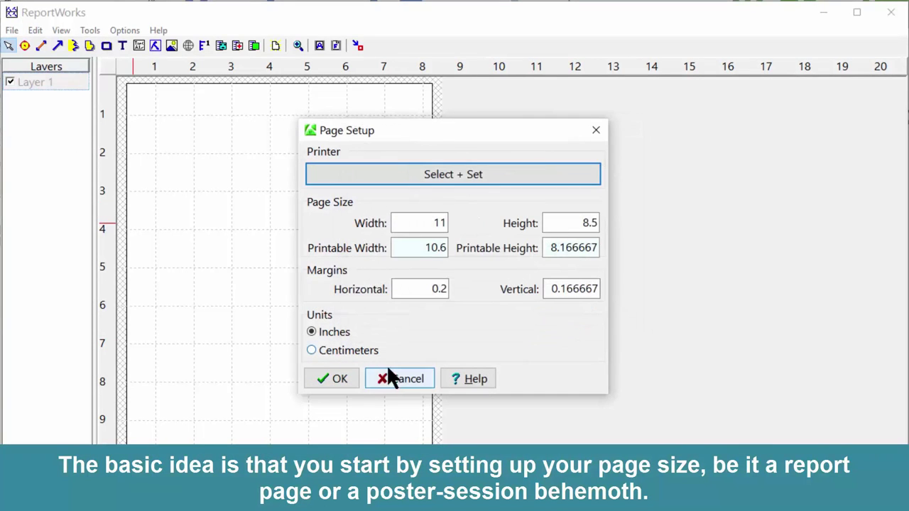
click(336, 379)
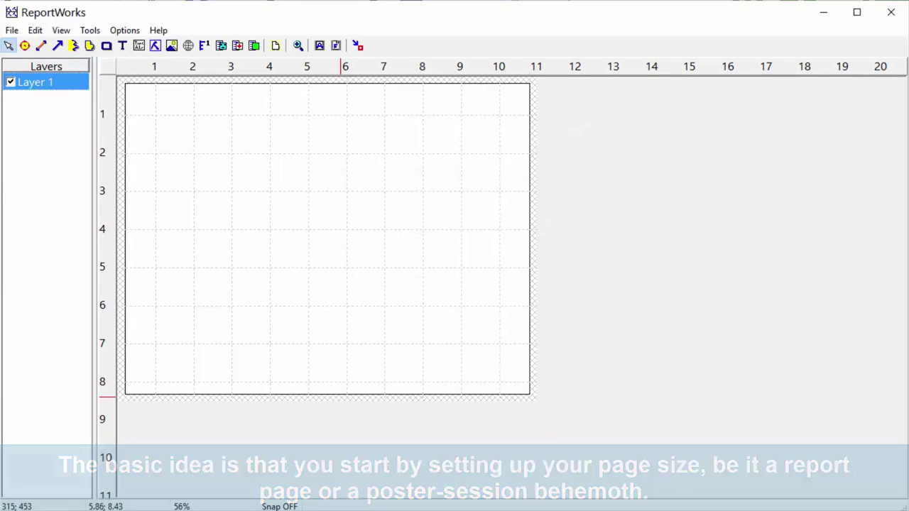
click(61, 30)
click(76, 62)
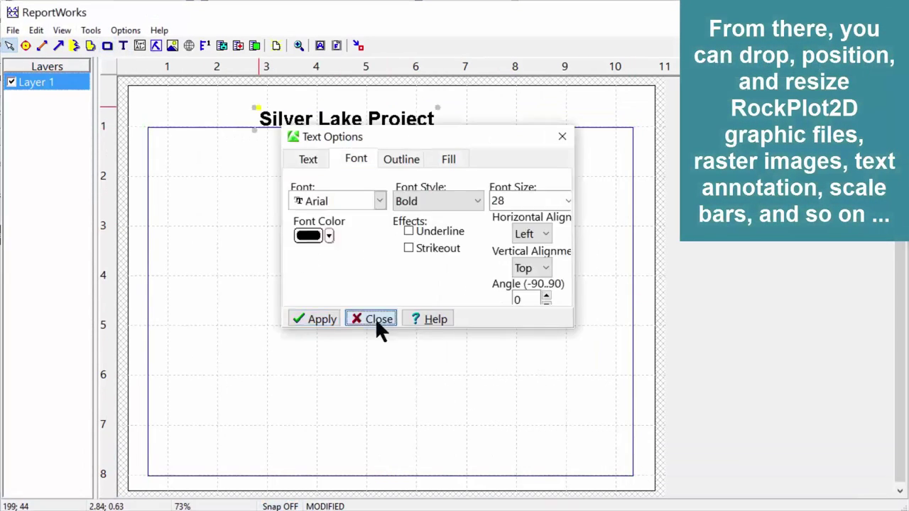
Place the maps titled 'Lead Concentrations - 2016' and 'Mercury Concentrations - 2016'.
click(379, 319)
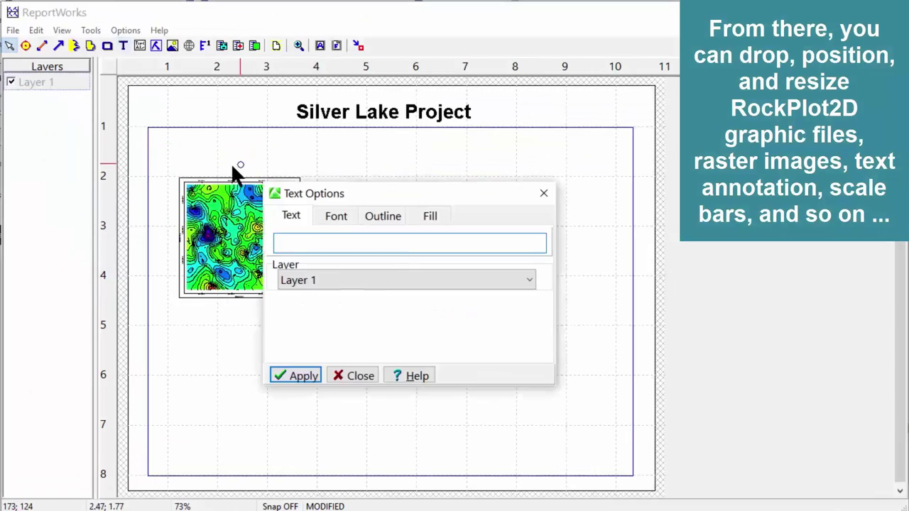
text(Lead Concentrations - 2016)
click(336, 216)
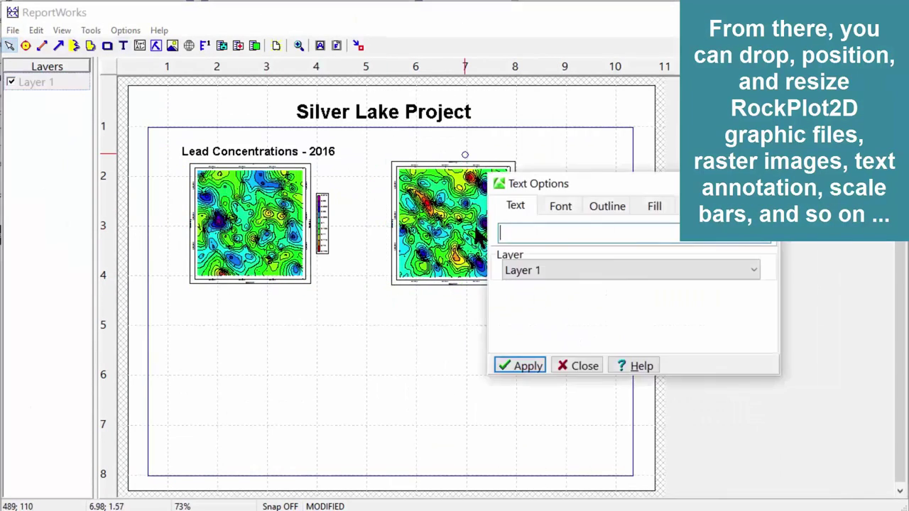
text(Mercury Concentrations - 2016)
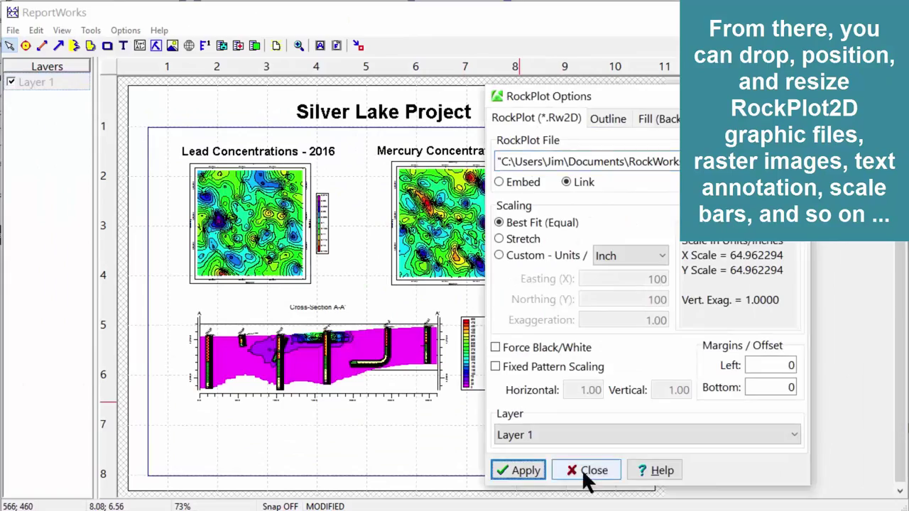
Place the A-A' cross-section, adjust the section arrow settings and add a scale bar.
click(591, 471)
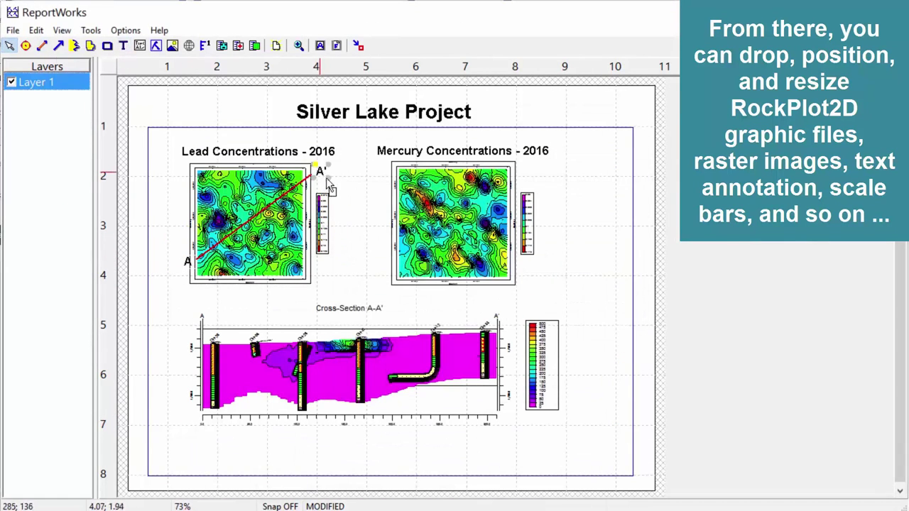
right_click(320, 301)
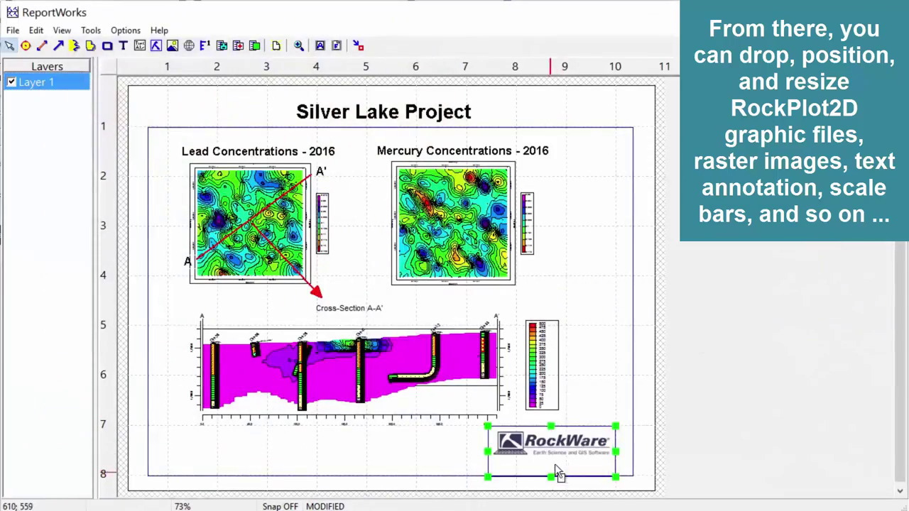
click(91, 30)
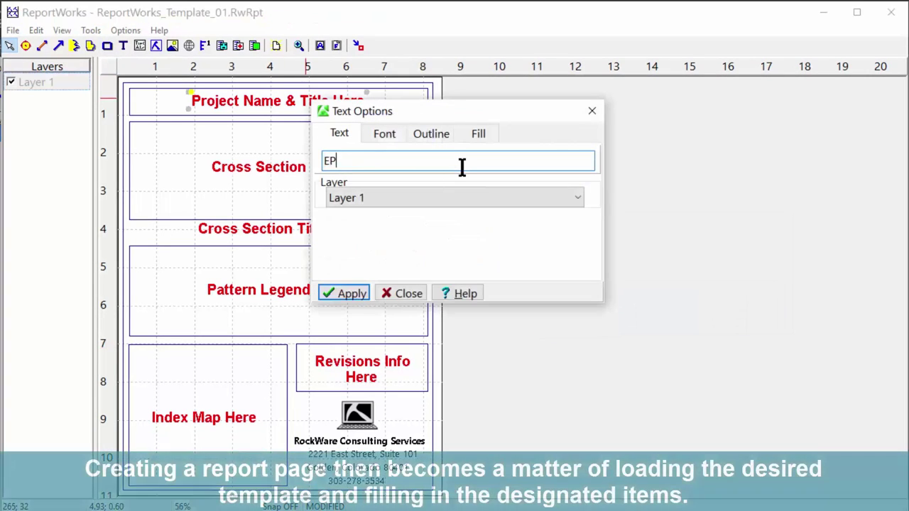
Enter the site identifier text and set the title font colour to black.
text(A Site 278349-3492)
click(385, 135)
click(331, 210)
click(351, 234)
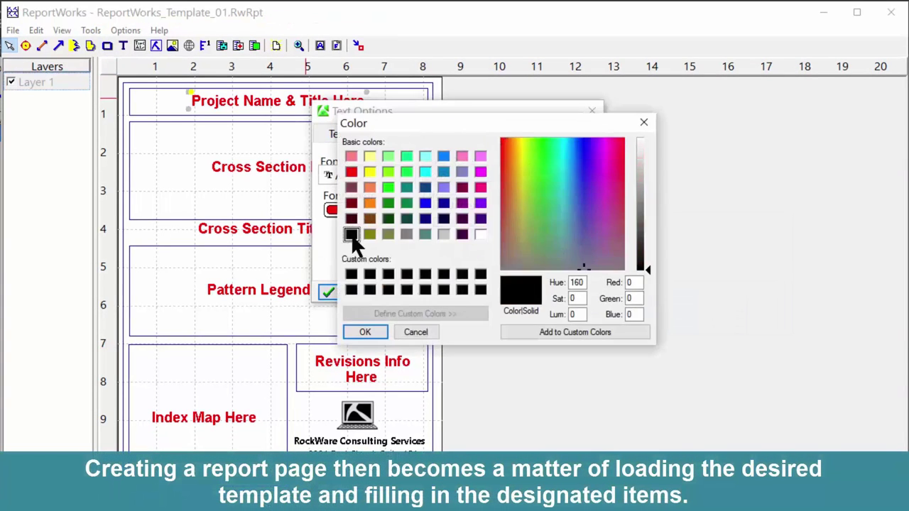
click(364, 332)
click(340, 292)
click(395, 291)
Rewrite the revisions notes as a black geology credit (8/13/16) and approval line (8/15/16).
double_click(376, 364)
text(Geology by JPR )
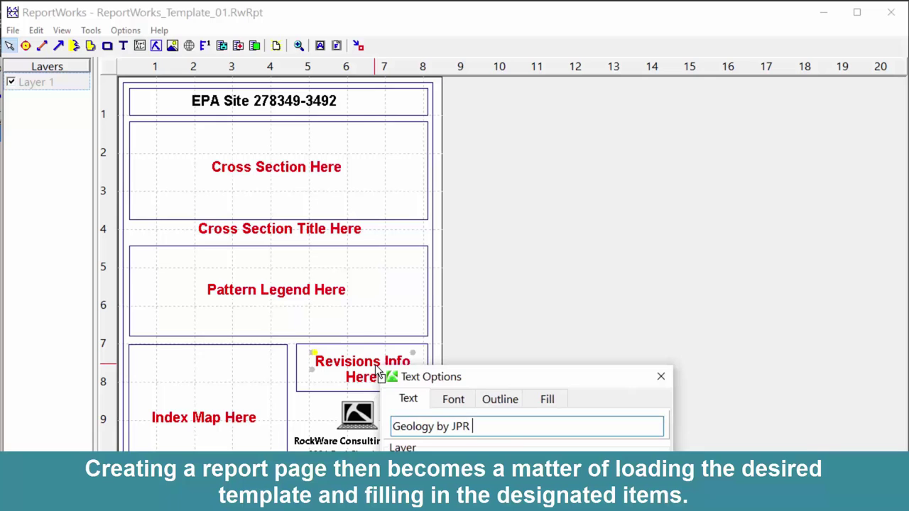
text(- 8/13/16)
click(453, 399)
click(399, 474)
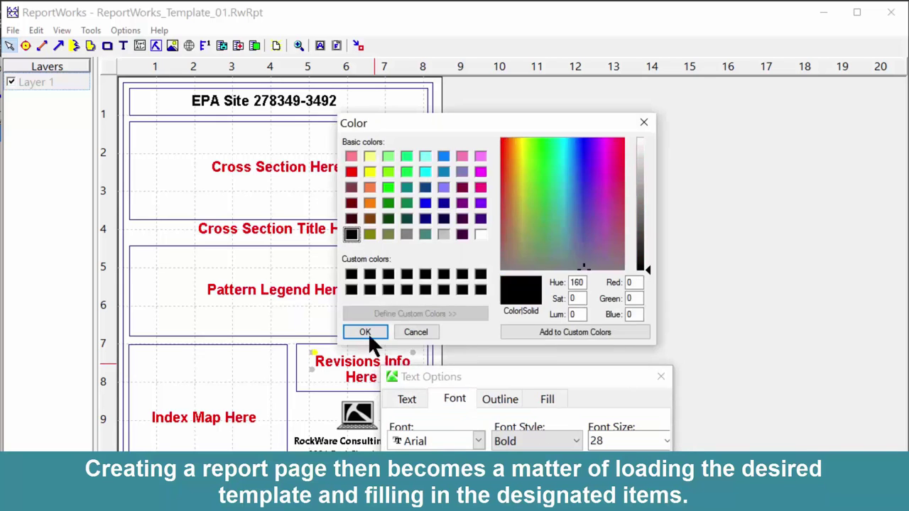
click(364, 332)
key(Return)
double_click(365, 368)
text(App)
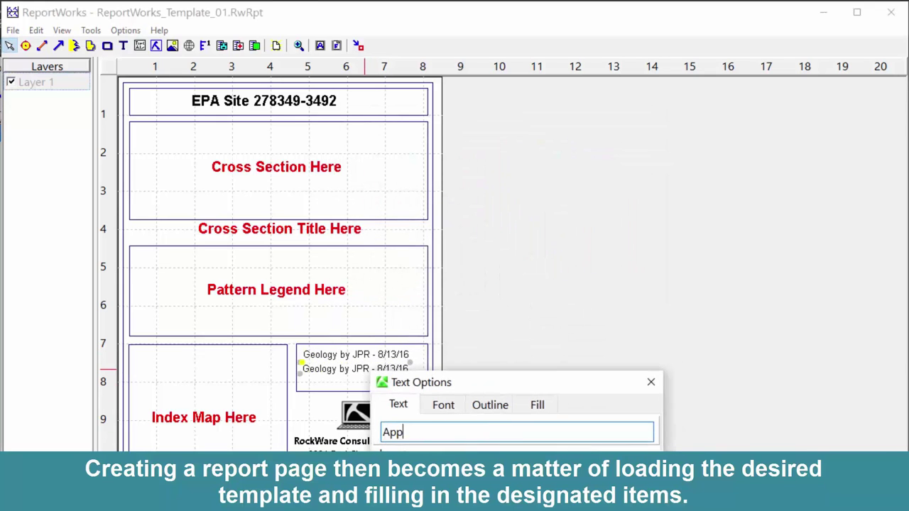
text(roved by MLS - 8/15/16)
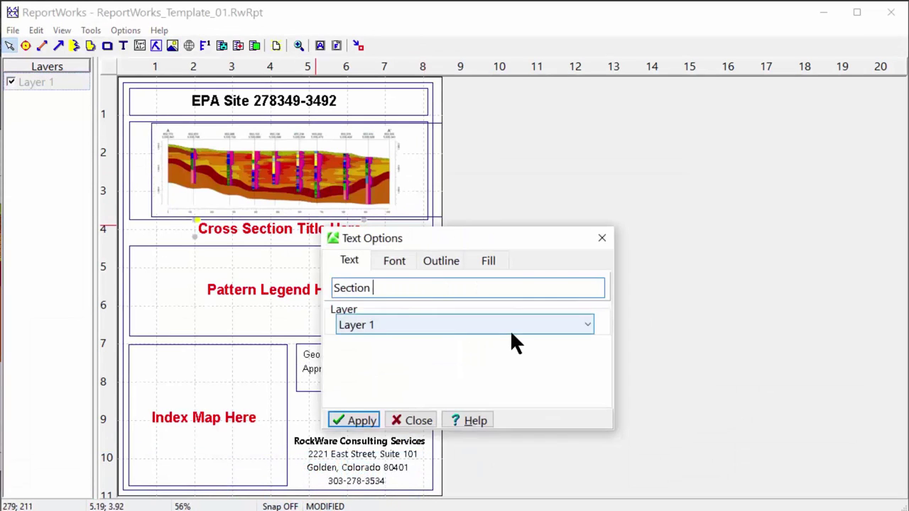
Retitle the section 'D-D'', add a pattern legend, and draw the section line on the index map.
text(D-D')
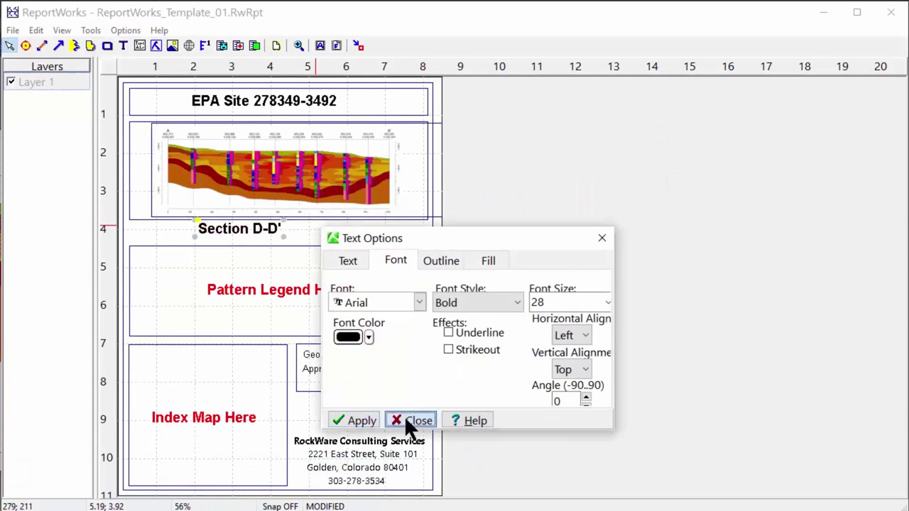
click(409, 421)
click(89, 30)
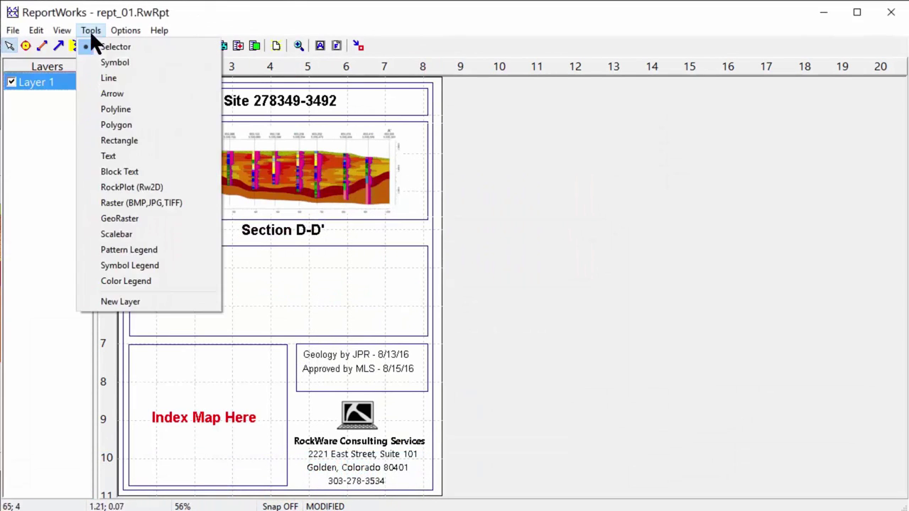
click(133, 266)
drag(135, 252, 429, 335)
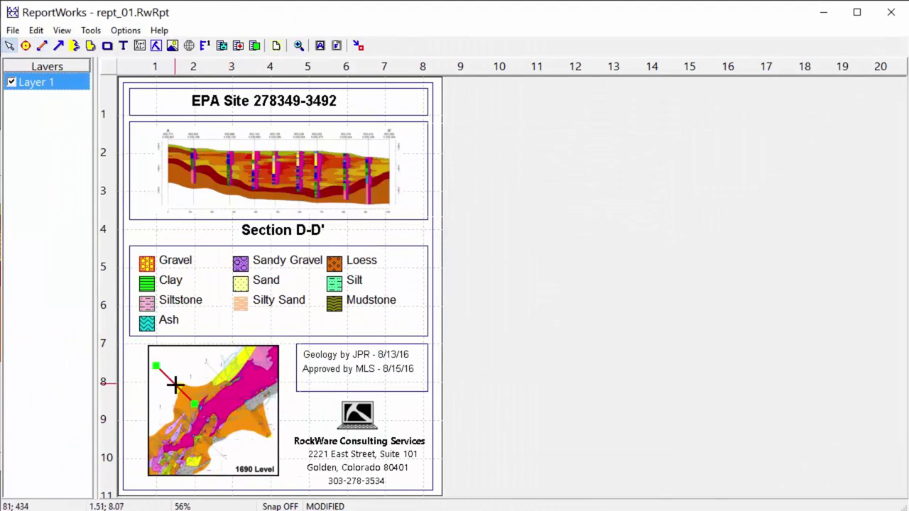
drag(261, 420, 169, 366)
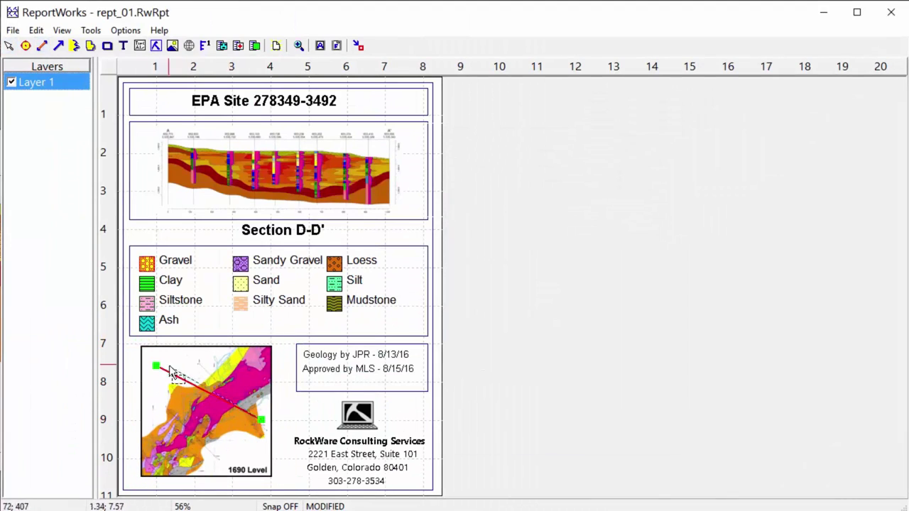
click(123, 44)
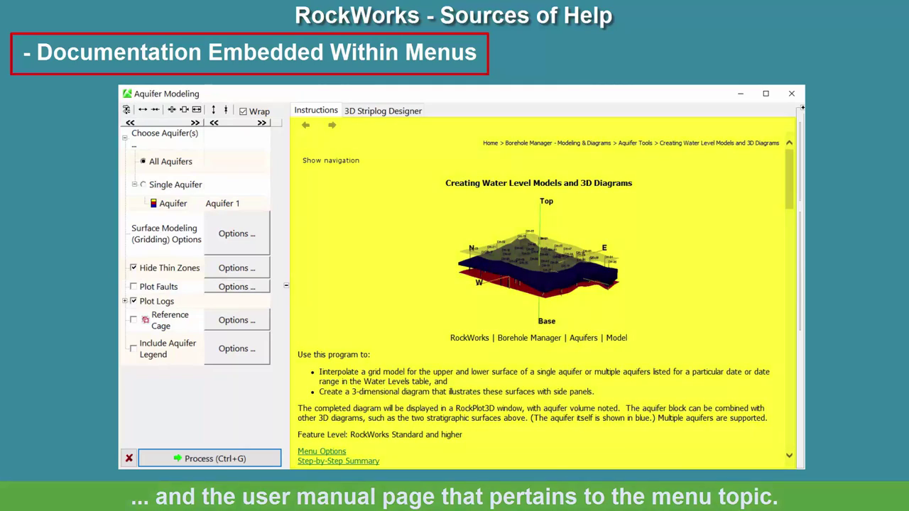
Scroll the Aquifer Modeling instructions and follow the Aquifer Types Table hyperlink.
scroll(789, 454, down, 15)
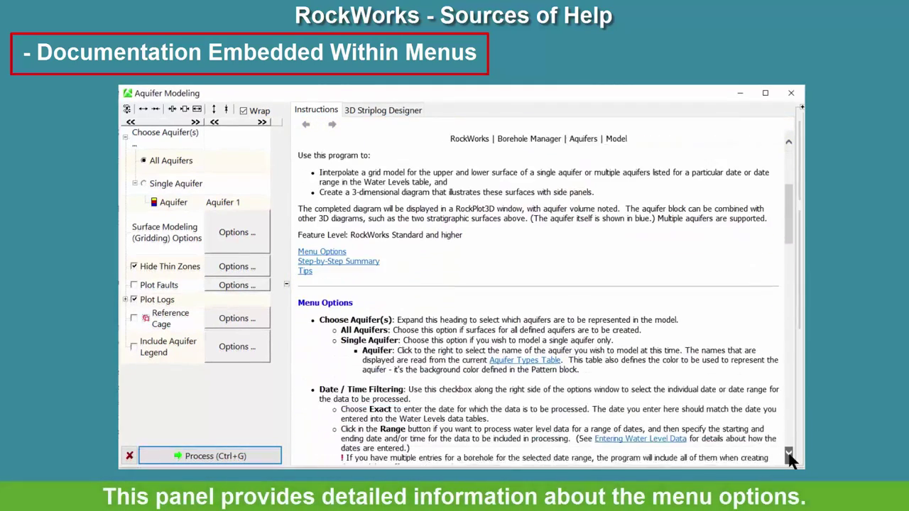
scroll(789, 455, down, 15)
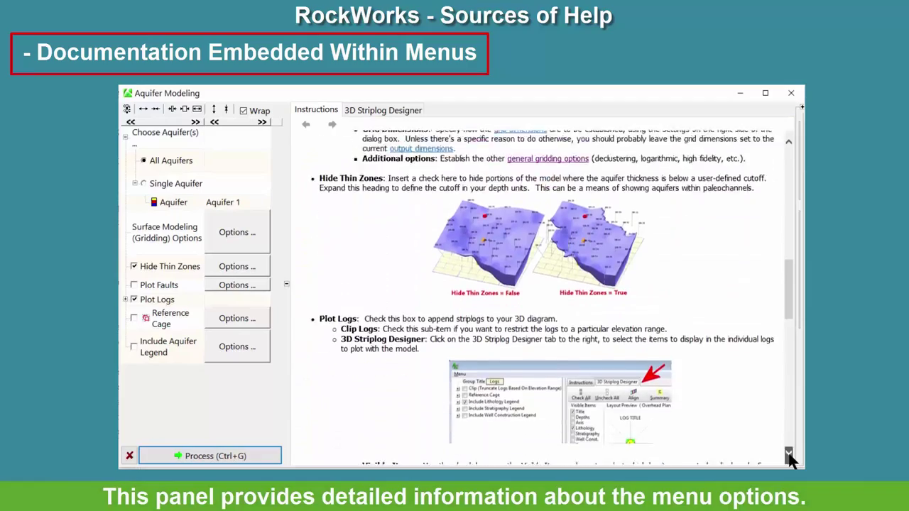
scroll(789, 455, down, 15)
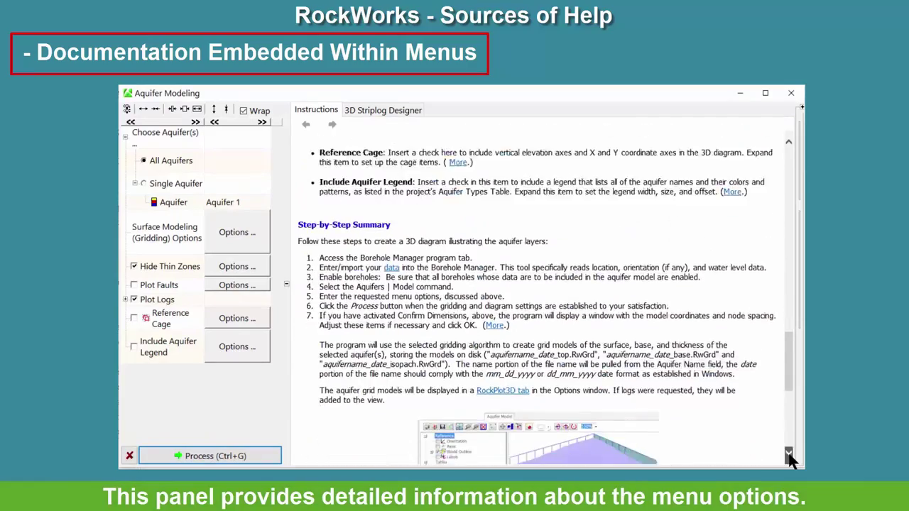
scroll(788, 455, down, 5)
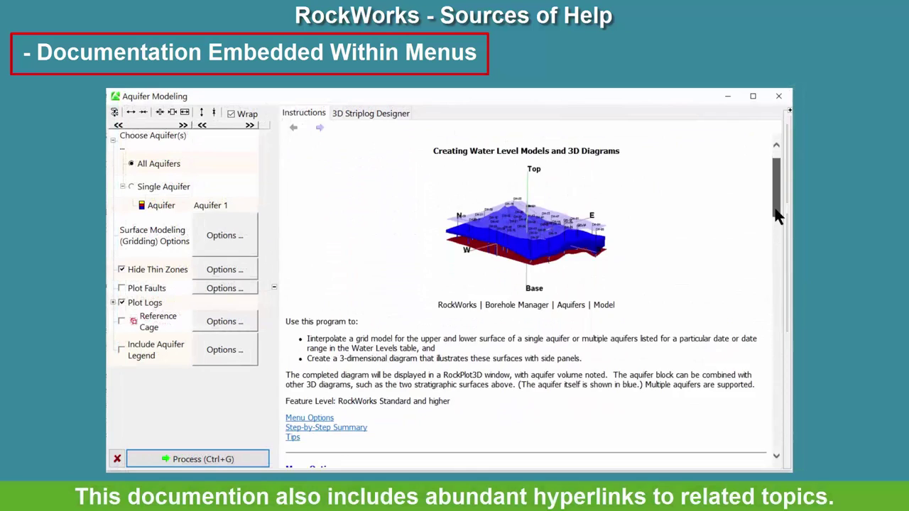
drag(777, 217, 769, 255)
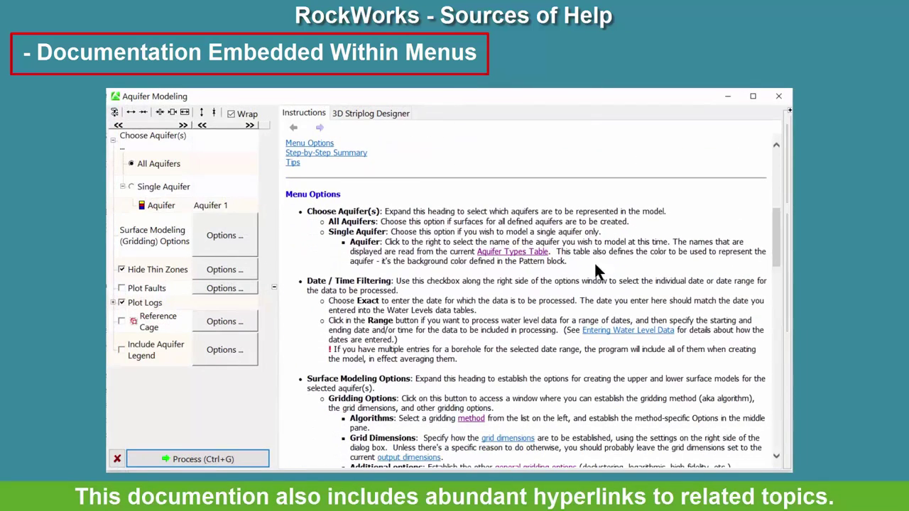
click(513, 261)
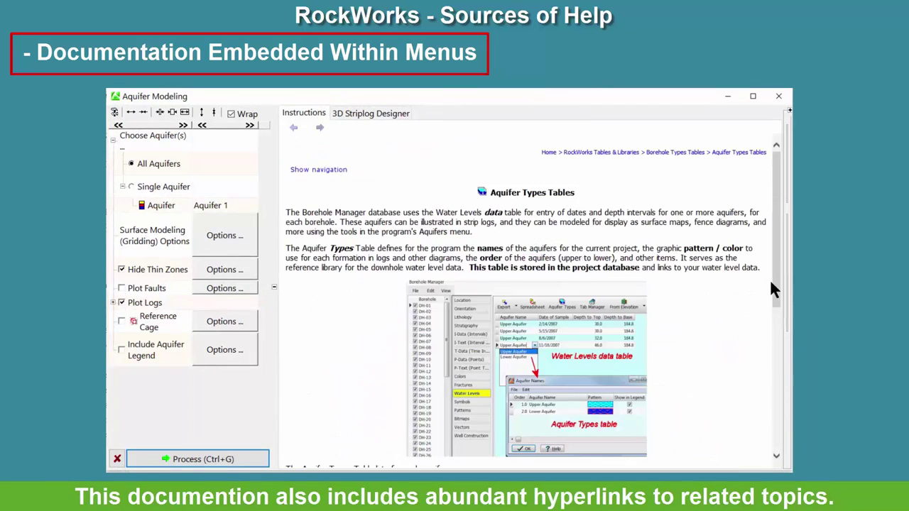
drag(772, 280, 765, 325)
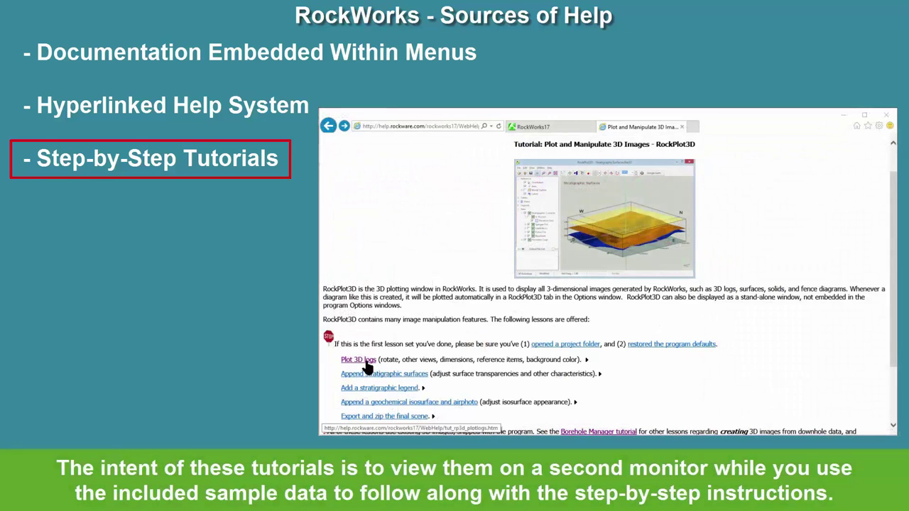
Open the Plot 3D logs lesson and scroll down through its steps 2 to 9.
click(365, 360)
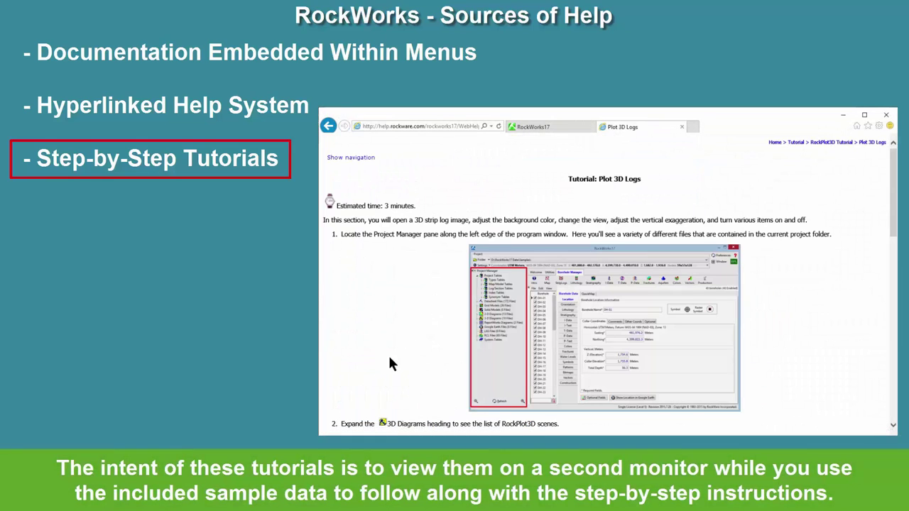
click(893, 428)
click(893, 429)
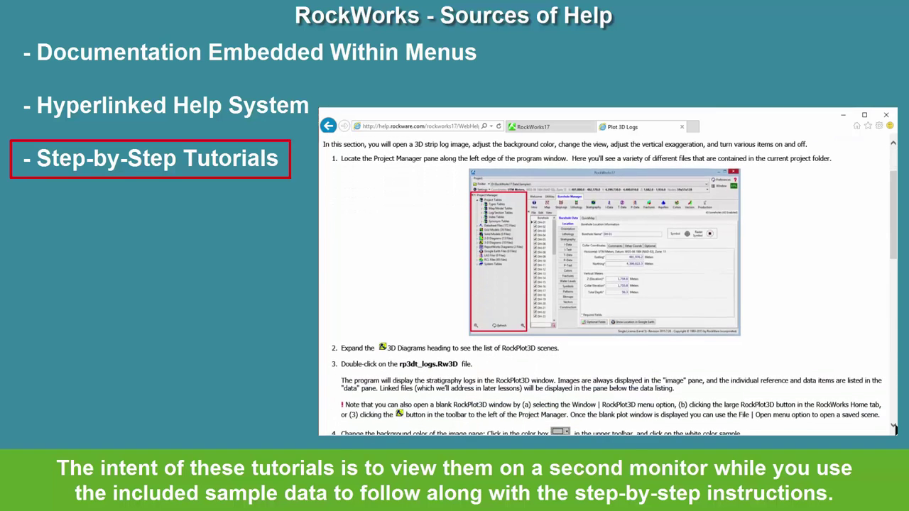
click(894, 428)
click(894, 428)
click(893, 428)
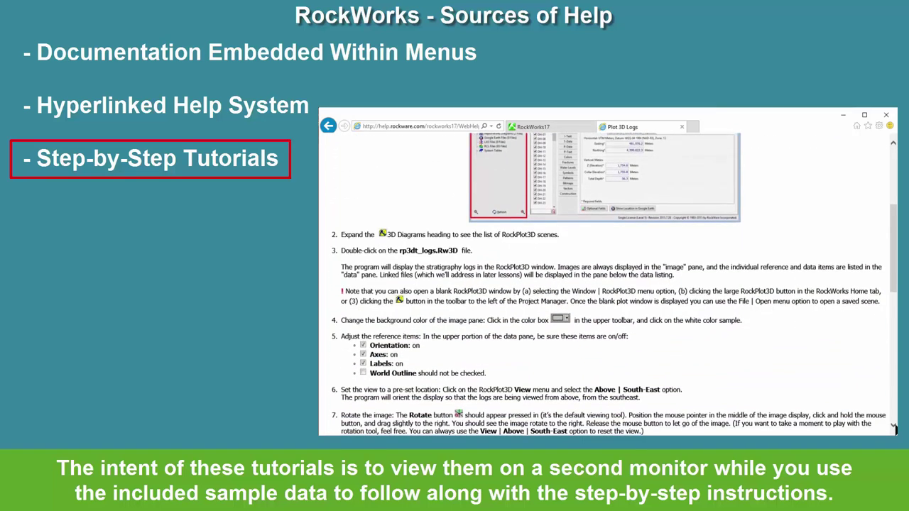
click(893, 428)
click(894, 428)
click(894, 429)
click(894, 428)
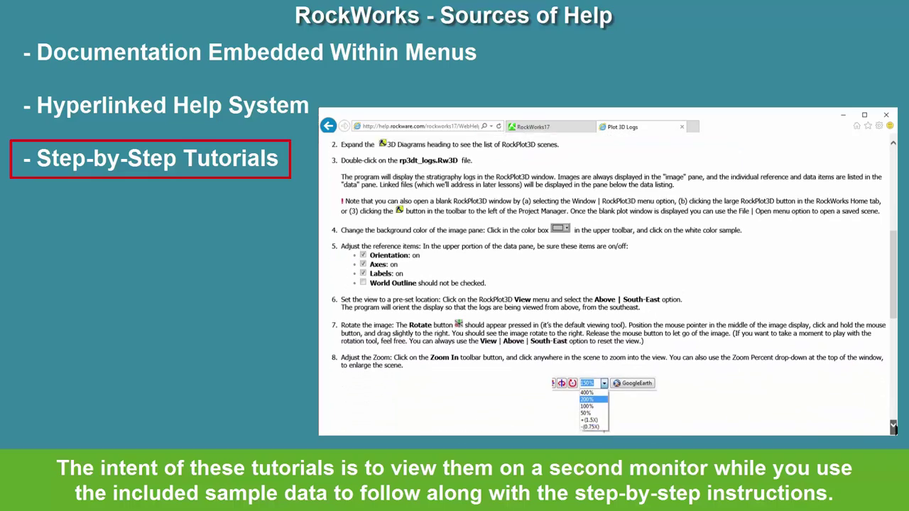
click(894, 429)
click(894, 429)
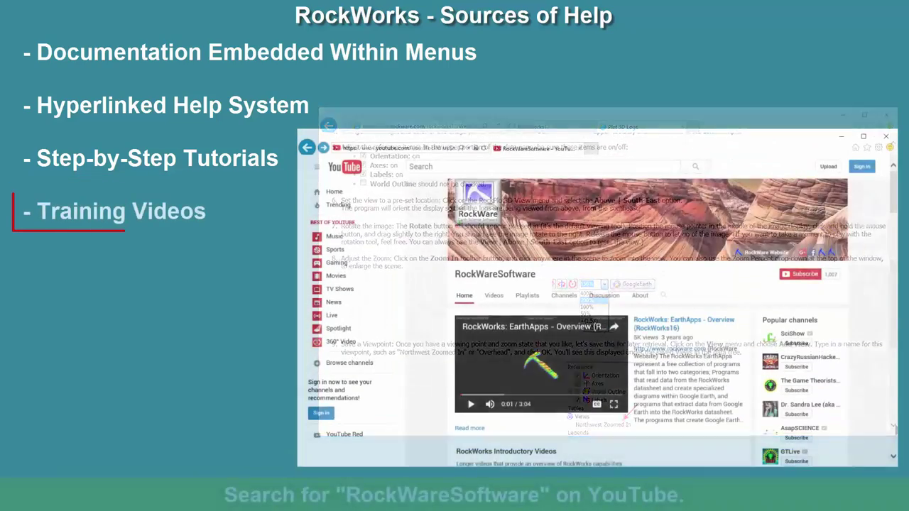